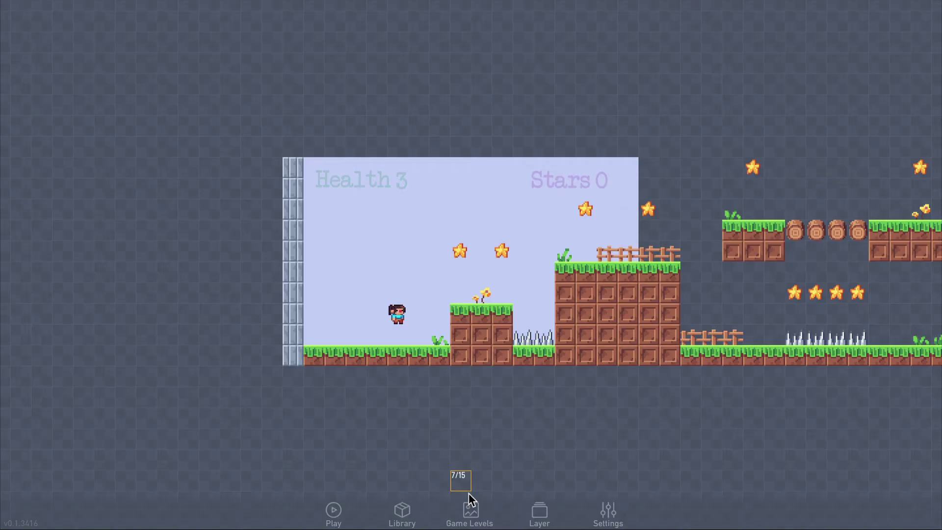
Add a new game level and rename it Level 2
click(475, 518)
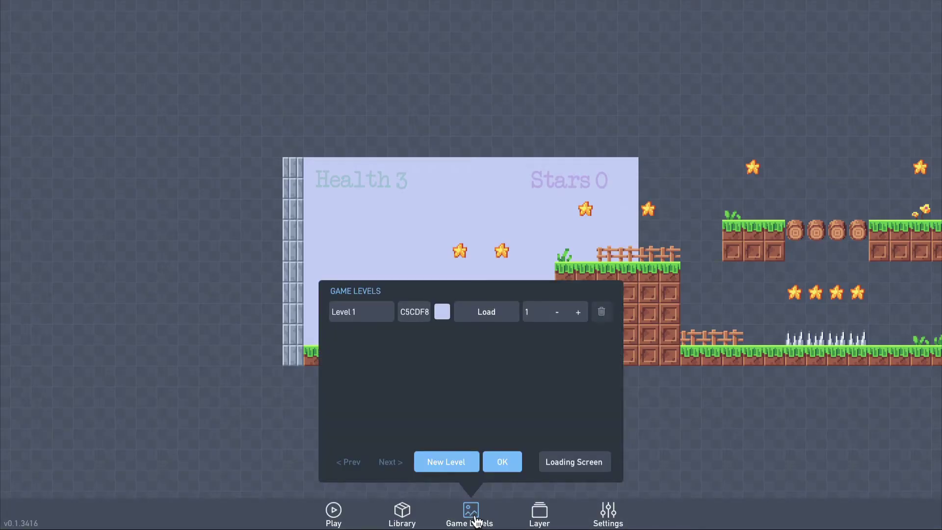
click(461, 464)
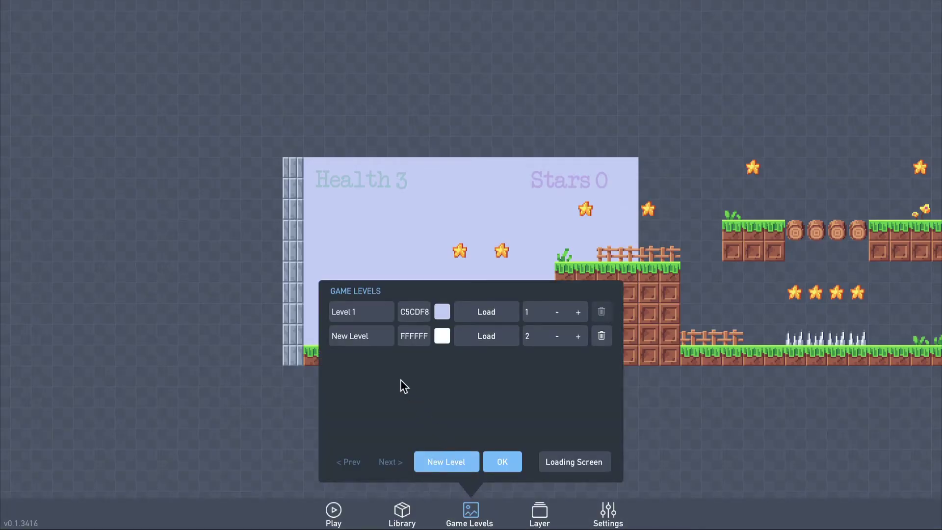
drag(367, 336, 333, 338)
text(L)
Set Level 2's background colour to light cyan A3DEF8
click(440, 337)
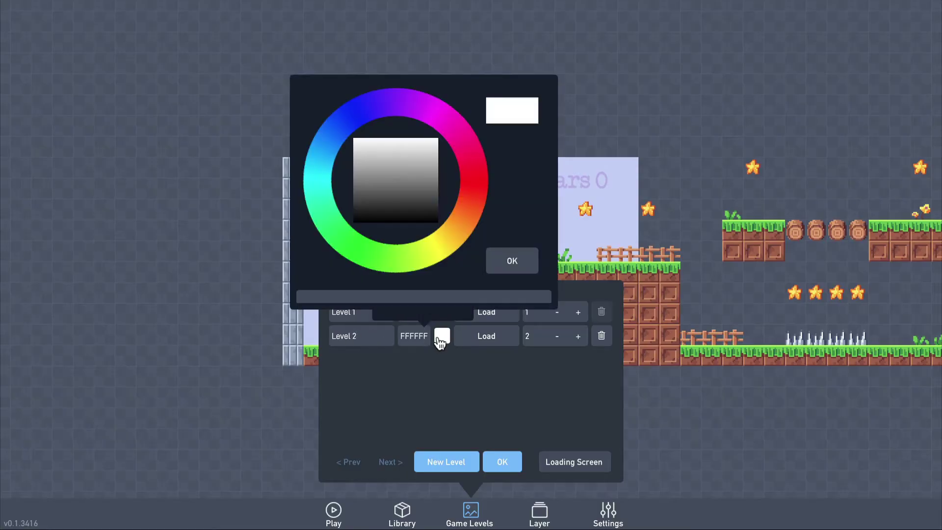
click(316, 161)
click(388, 139)
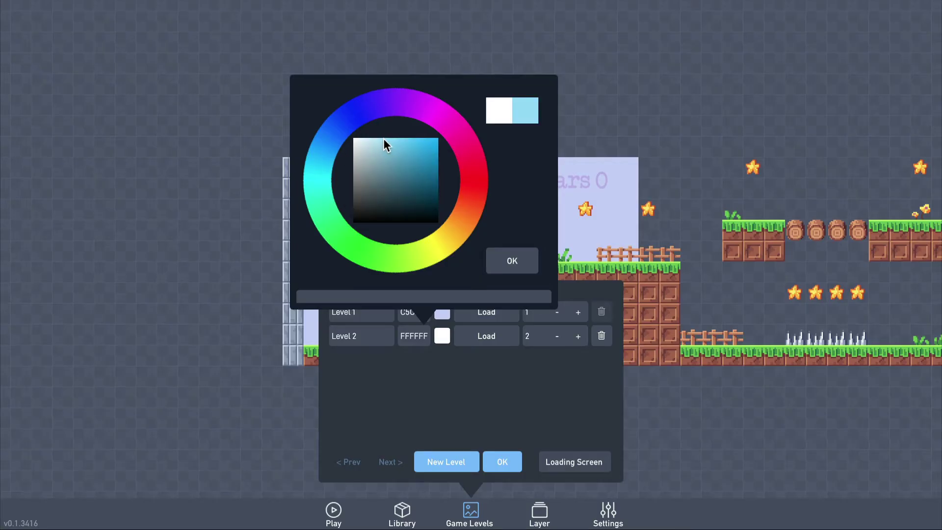
click(510, 260)
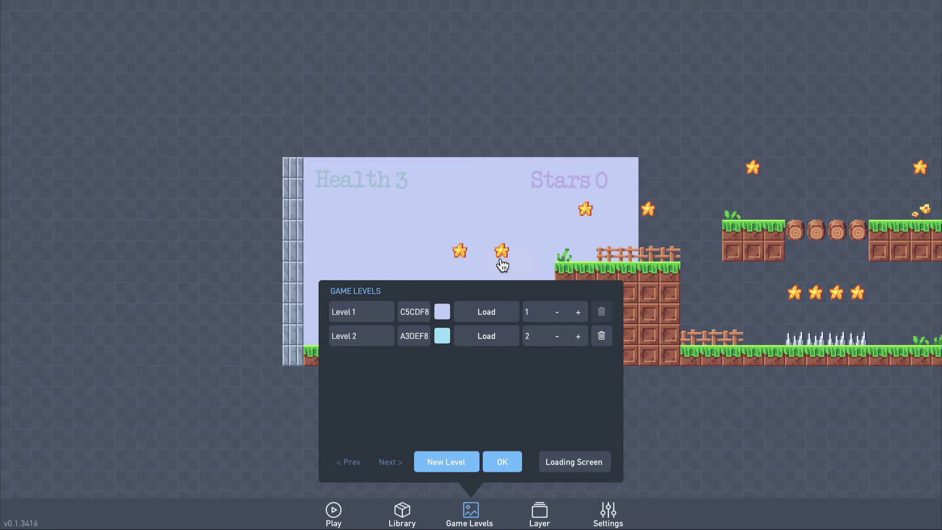
Load Level 2 and start placing copies of the Block2 library object
click(508, 339)
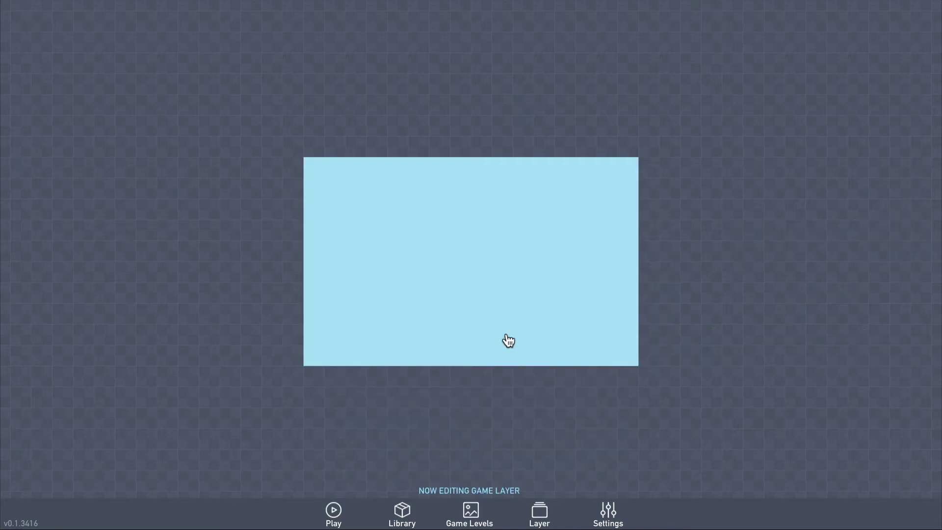
click(405, 512)
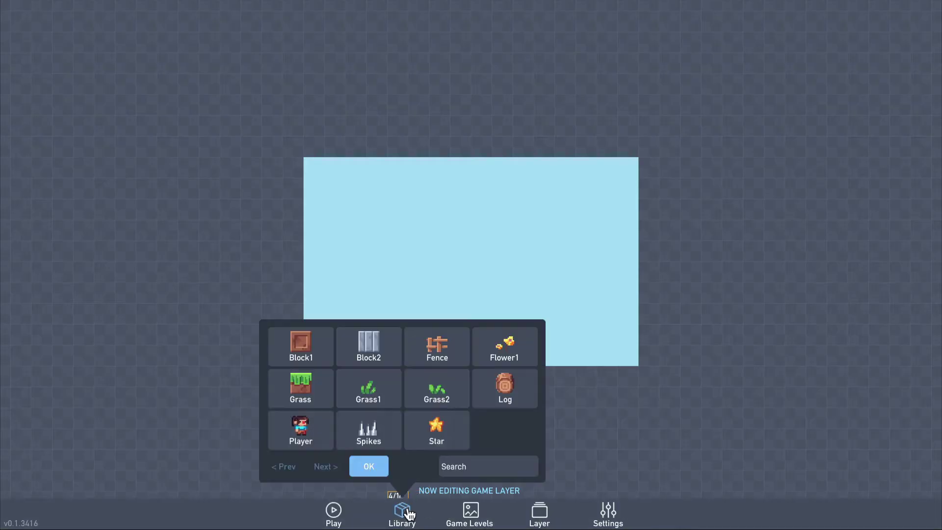
double_click(369, 359)
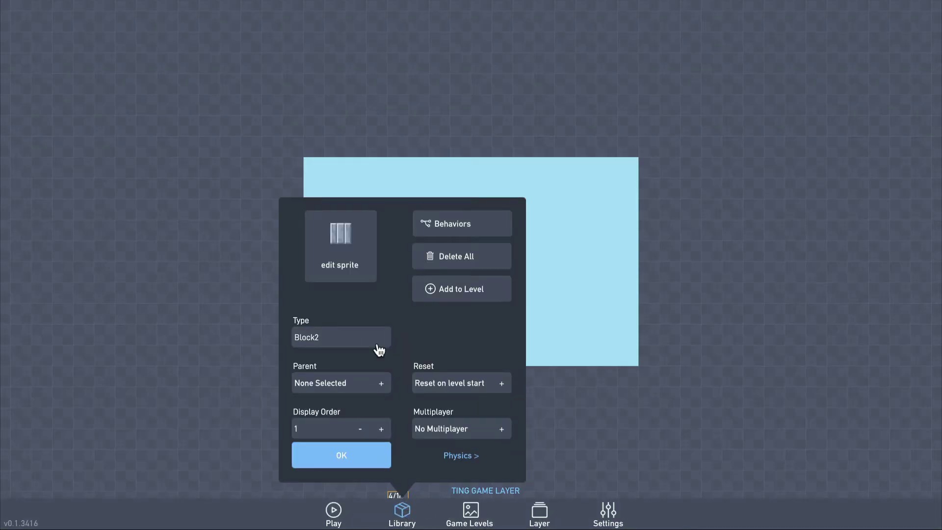
click(426, 300)
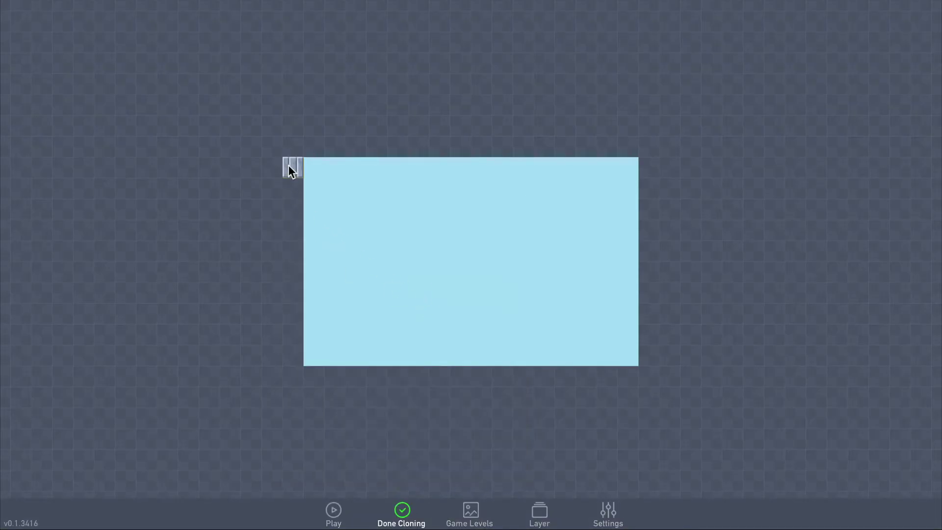
Paint stone walls, grass-topped brick floor, stairs, platforms, spikes, logs and a grass tuft
drag(288, 165, 291, 228)
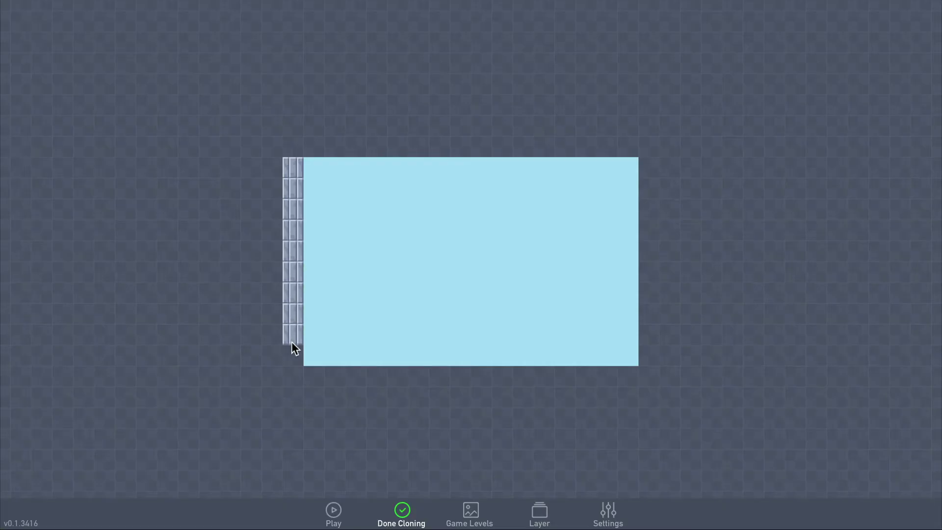
drag(292, 345, 296, 356)
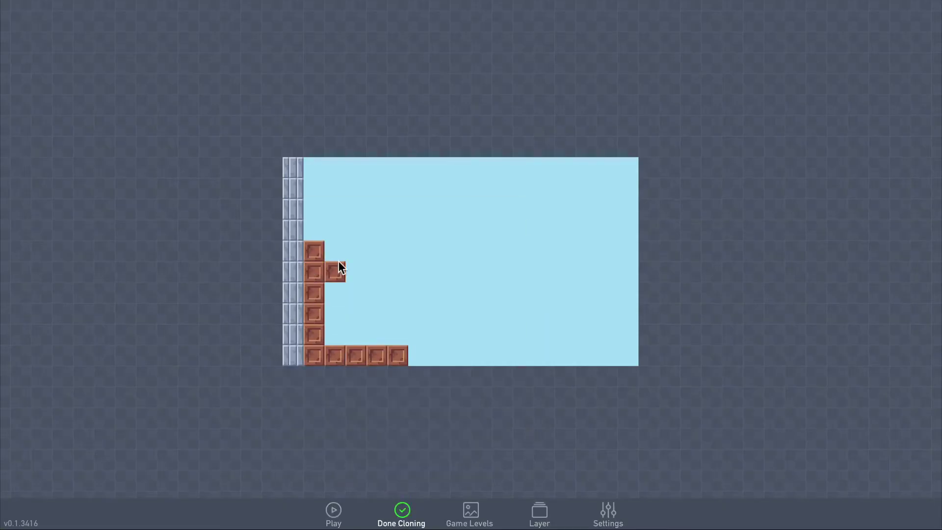
mouse_move(333, 270)
mouse_down()
mouse_move(564, 364)
mouse_move(652, 257)
mouse_move(859, 230)
mouse_up()
drag(329, 251, 696, 229)
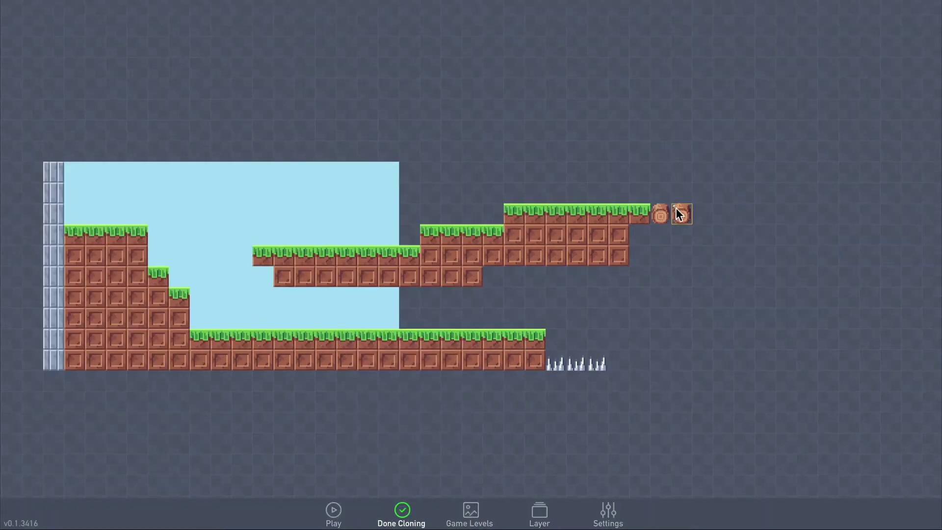
drag(783, 361, 511, 361)
drag(633, 235, 594, 337)
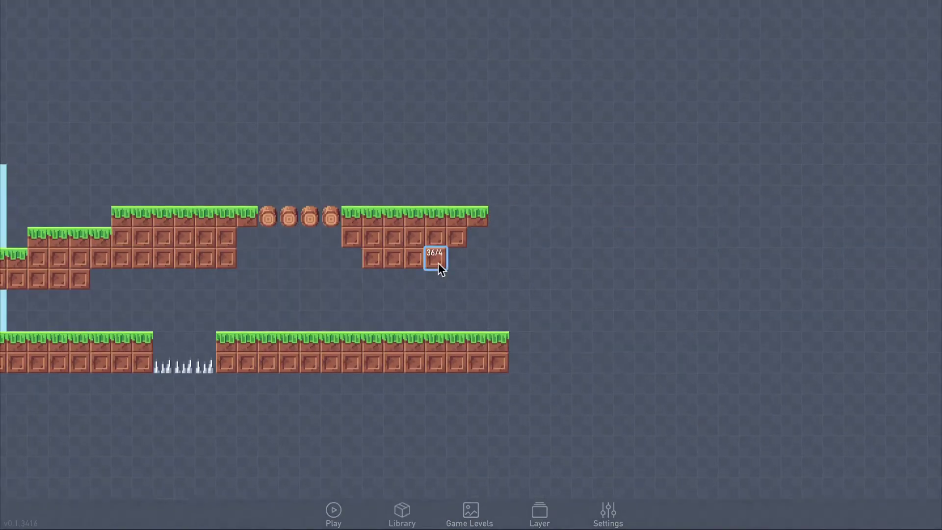
mouse_move(519, 364)
mouse_down()
mouse_move(624, 275)
mouse_move(540, 299)
mouse_up()
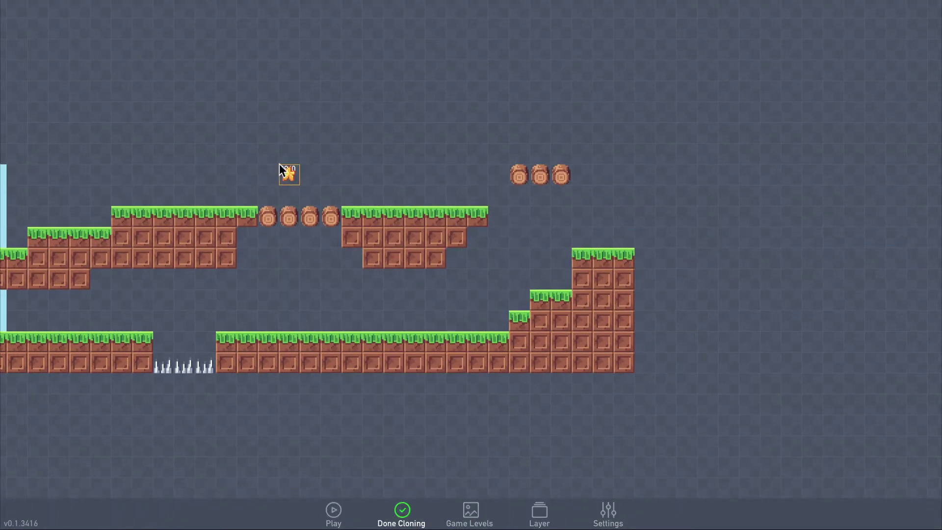
click(185, 325)
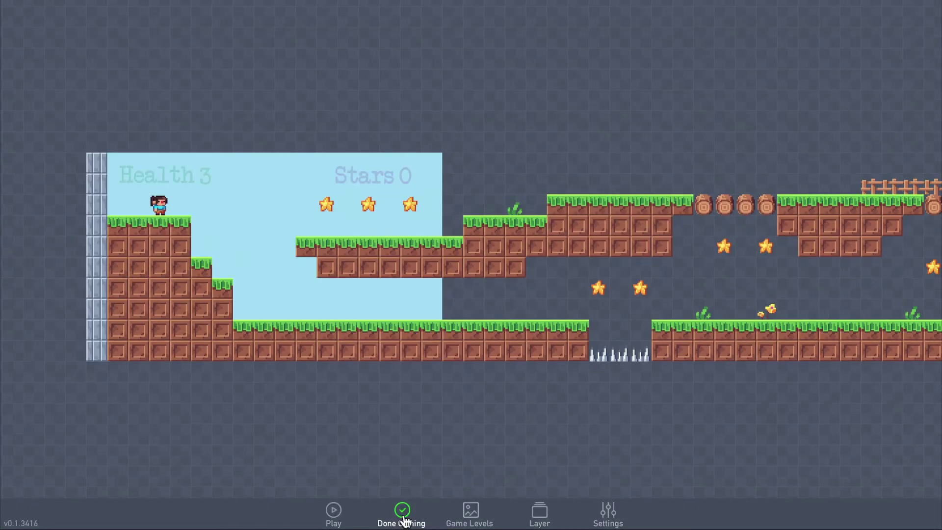
Stop cloning and reload Level 1 with its lavender C5CDF8 background
click(403, 519)
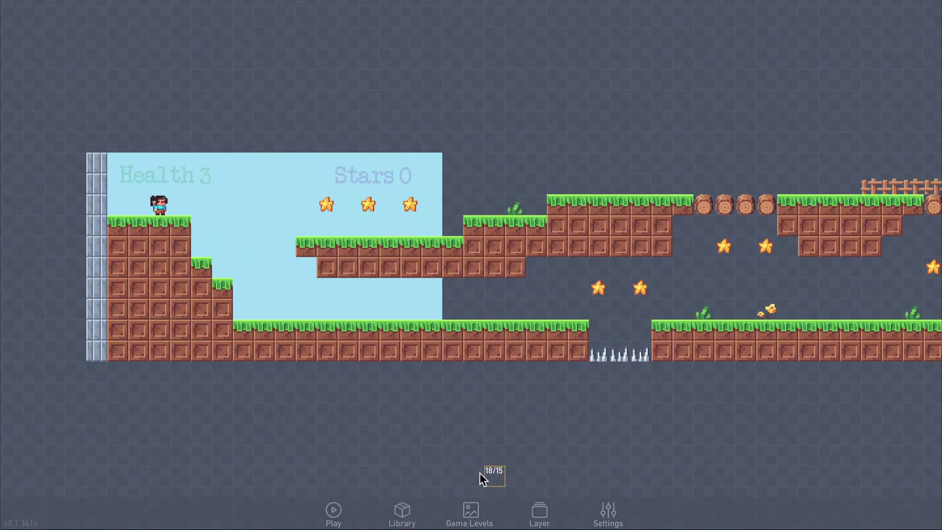
click(469, 515)
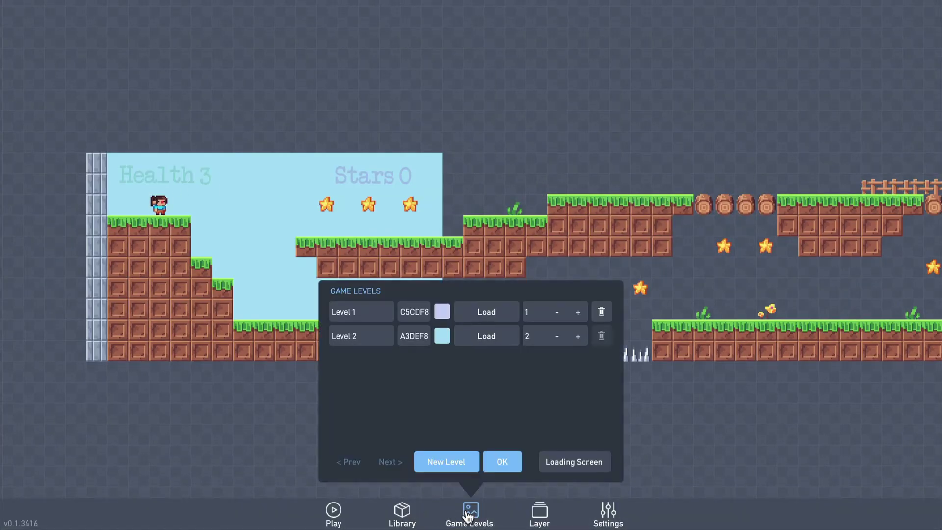
click(485, 312)
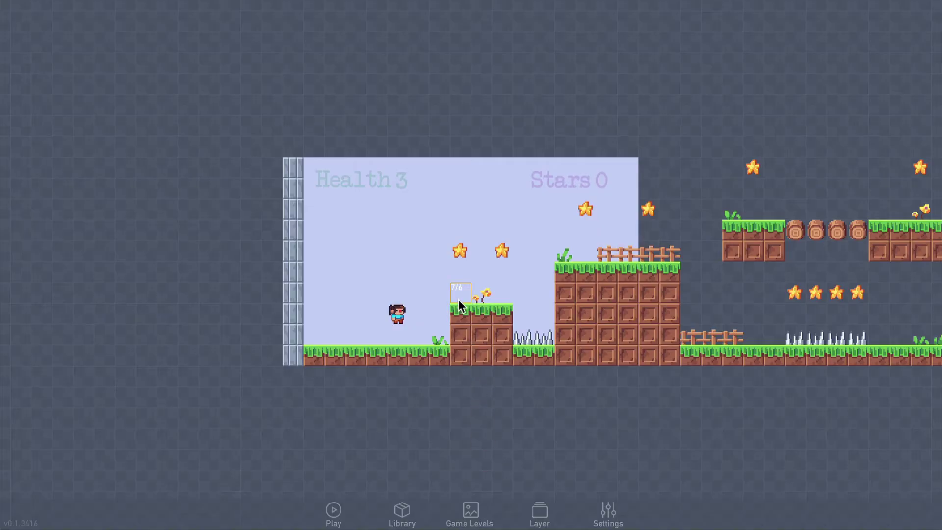
Create an object on the raised grass block using the pixel-blocks wooden door sprite
drag(458, 299, 450, 290)
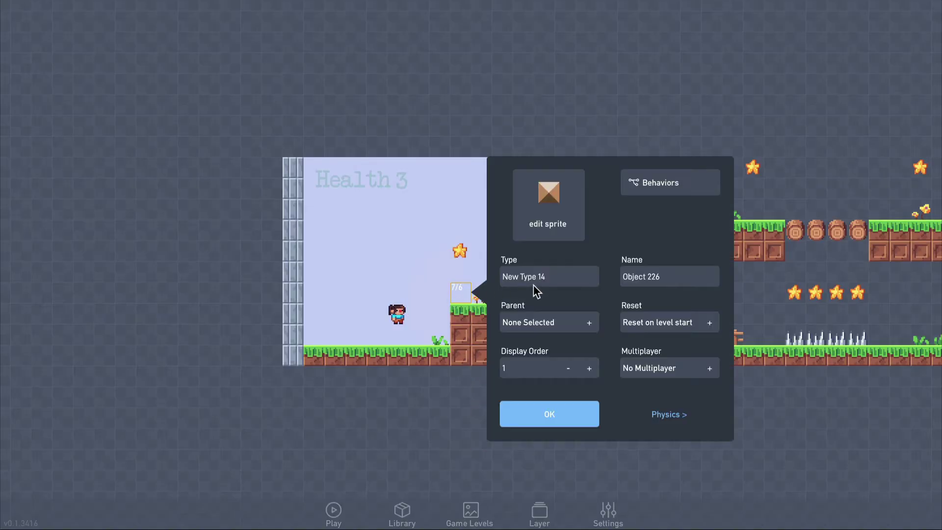
drag(547, 276, 499, 278)
click(548, 236)
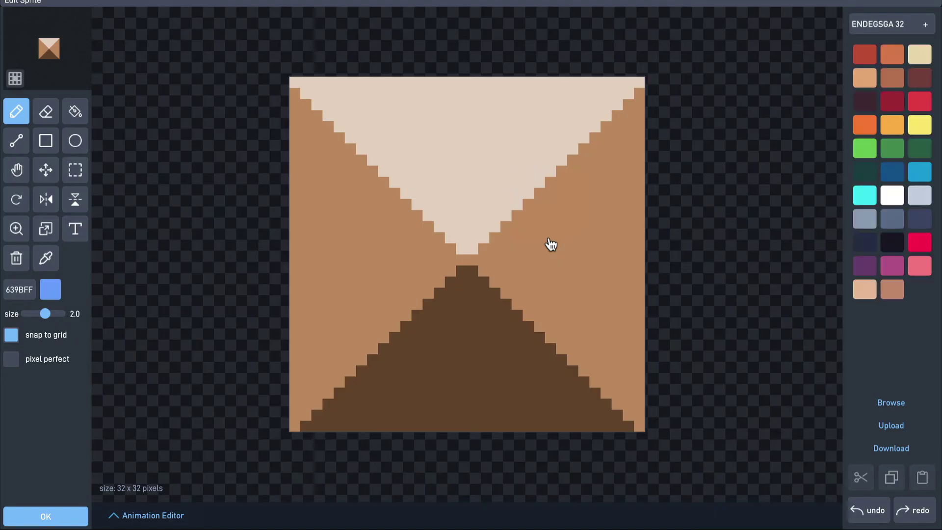
click(886, 401)
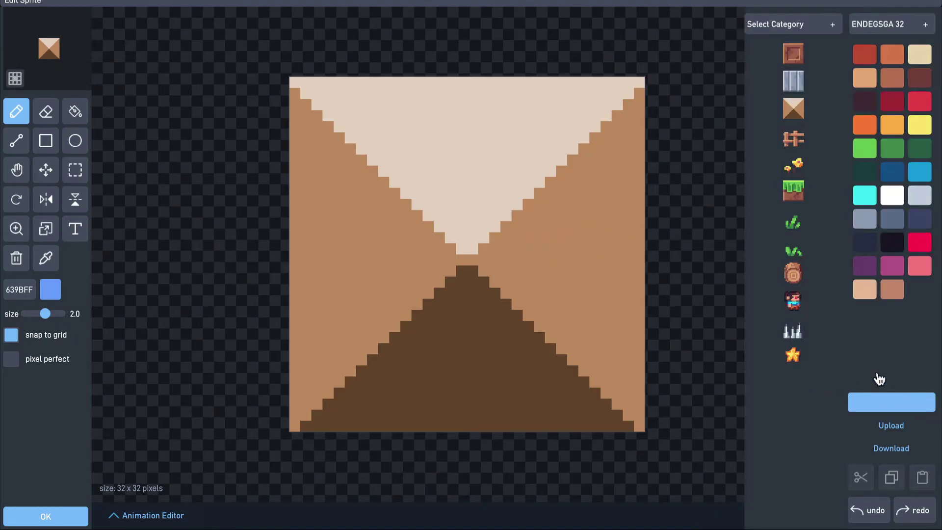
click(831, 29)
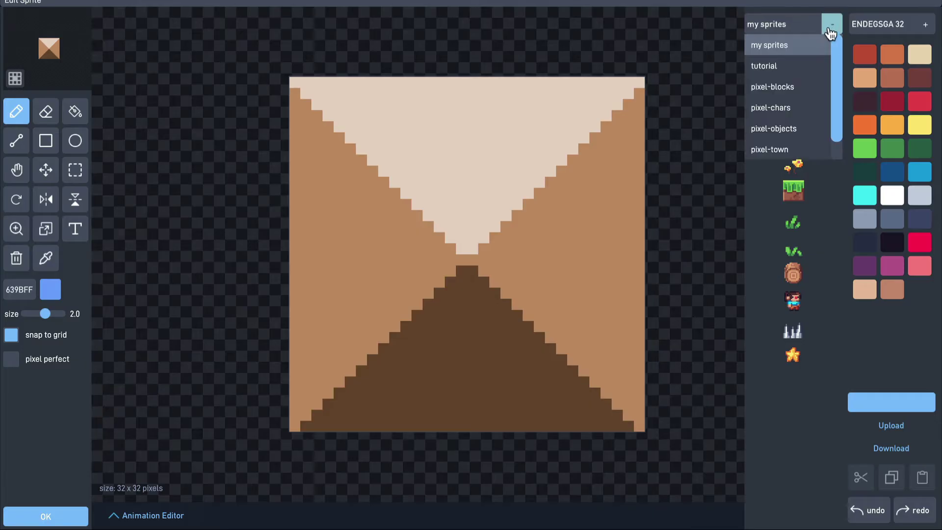
click(803, 85)
scroll(805, 319, down, 3)
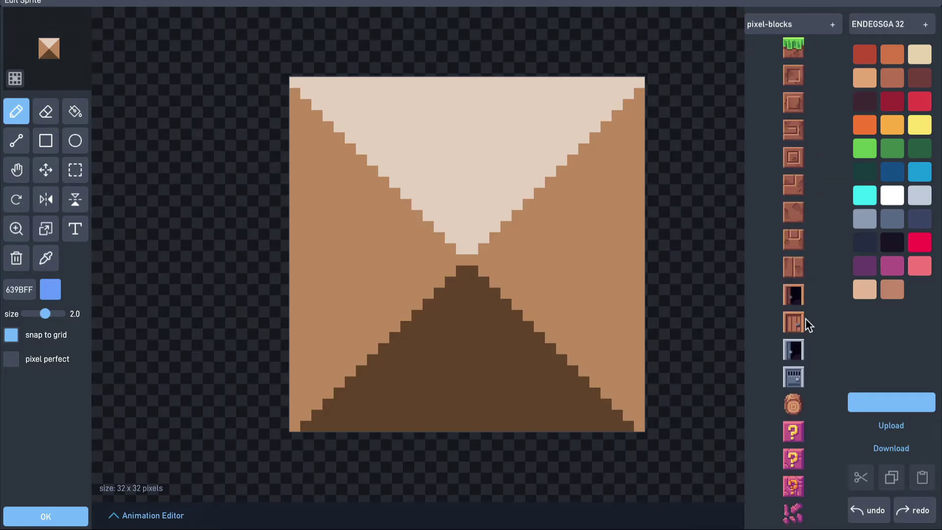
click(794, 252)
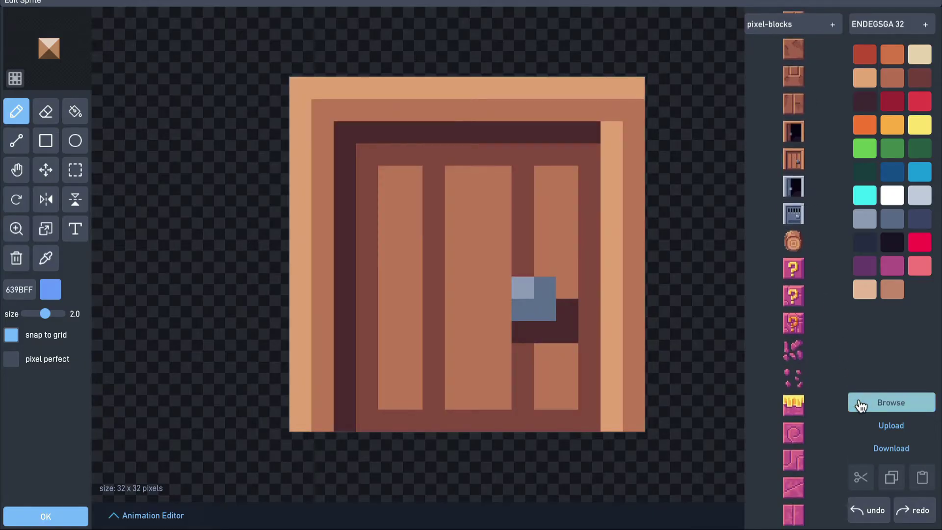
click(891, 402)
Add an 'open' animation to the door showing the pixel-blocks open-doorway sprite
click(180, 519)
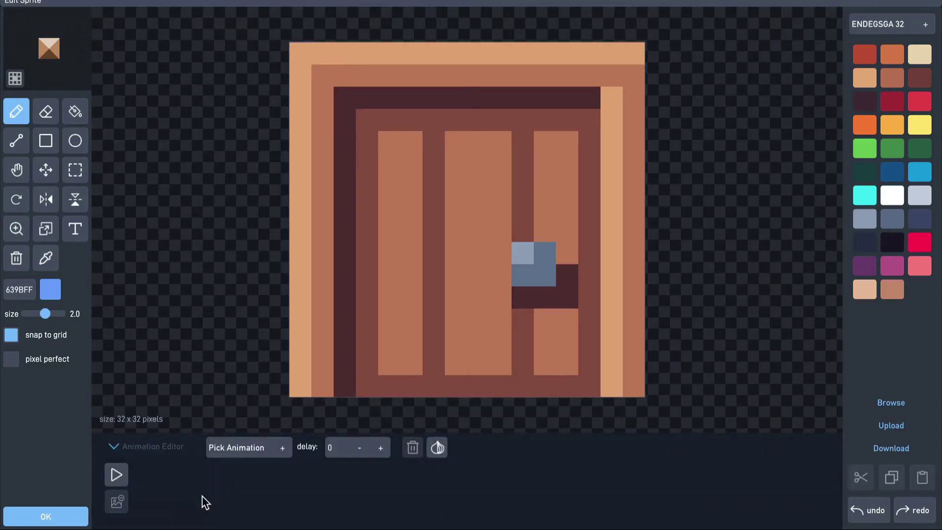
click(257, 457)
click(255, 428)
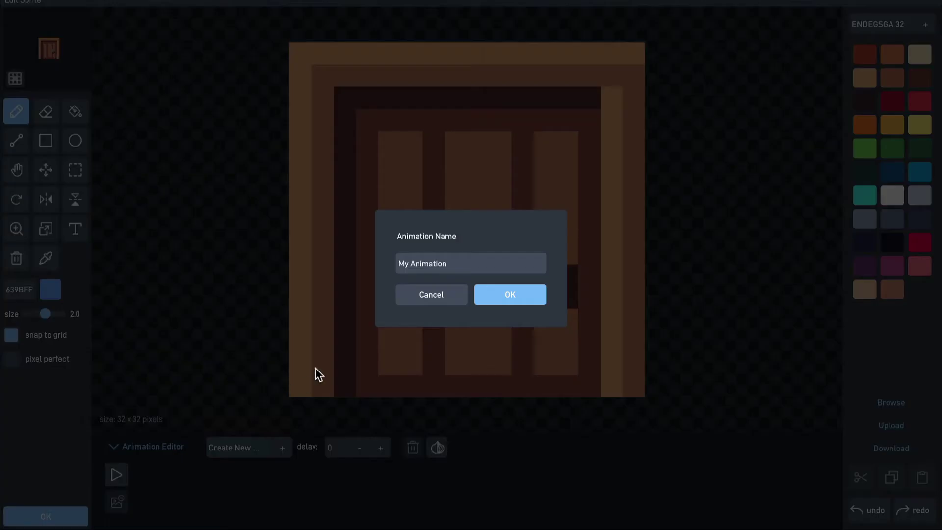
drag(450, 268, 392, 265)
text(open)
click(492, 300)
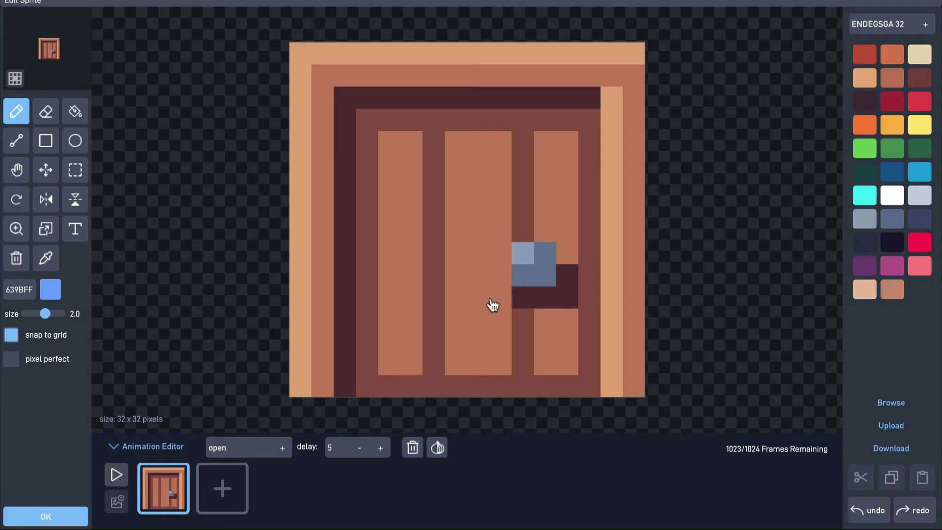
click(880, 403)
click(817, 27)
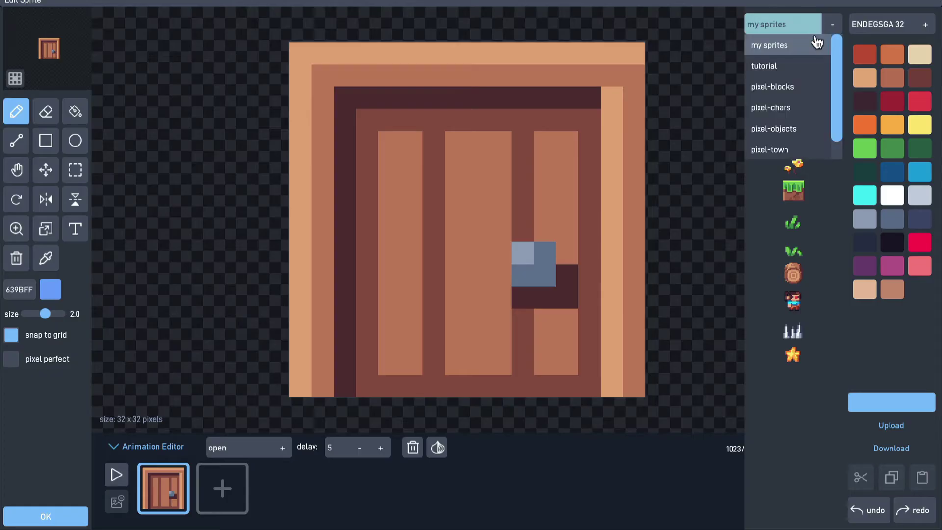
click(811, 87)
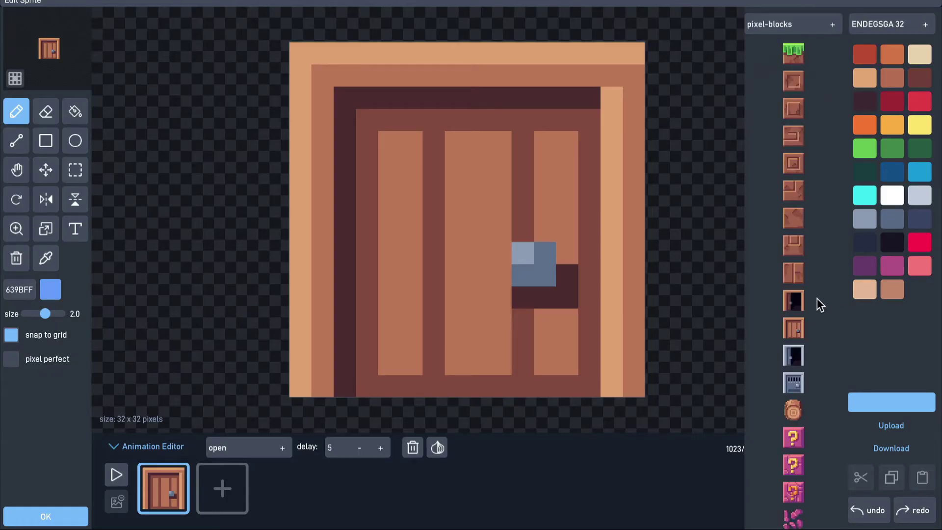
click(795, 300)
click(878, 400)
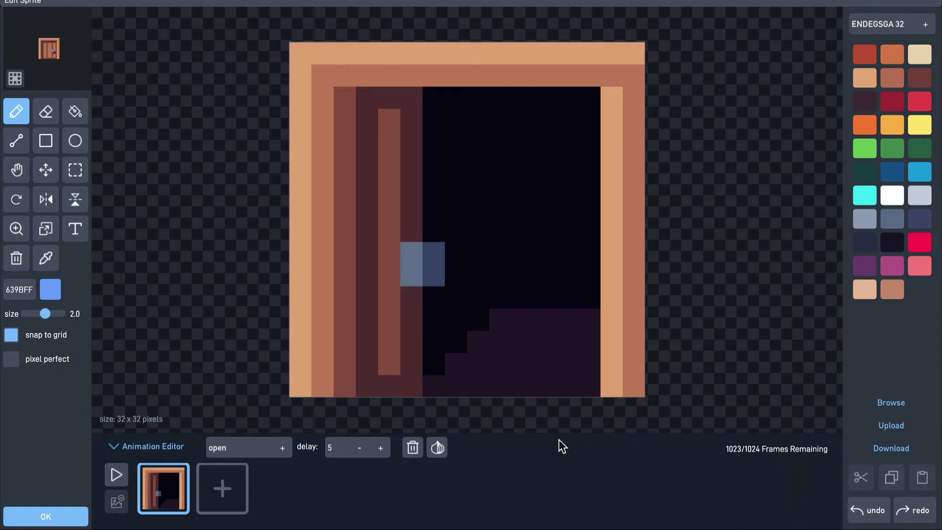
click(64, 518)
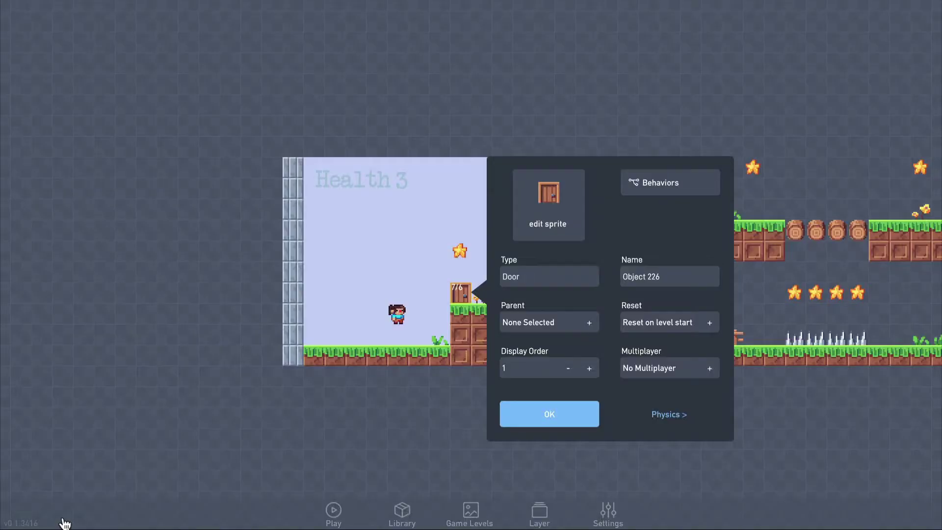
Make the door non-solid with collisions enabled
click(670, 414)
click(521, 202)
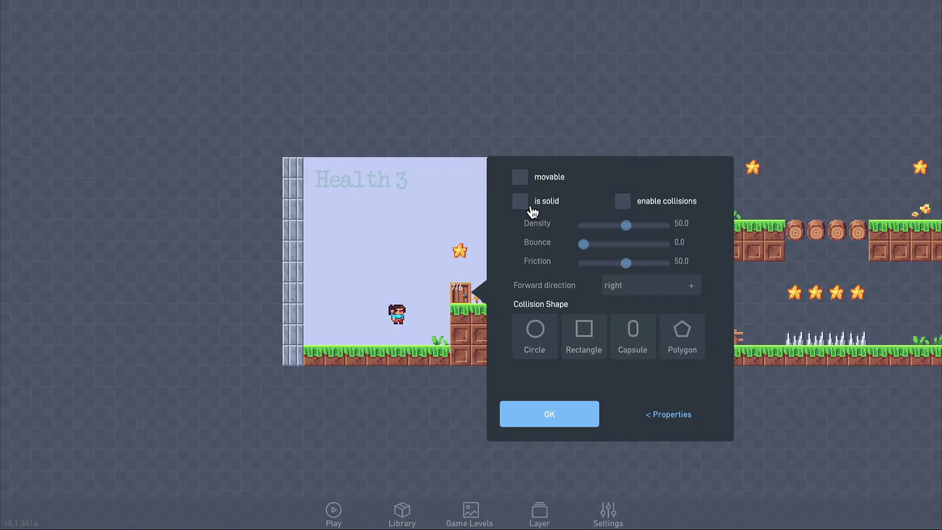
click(619, 203)
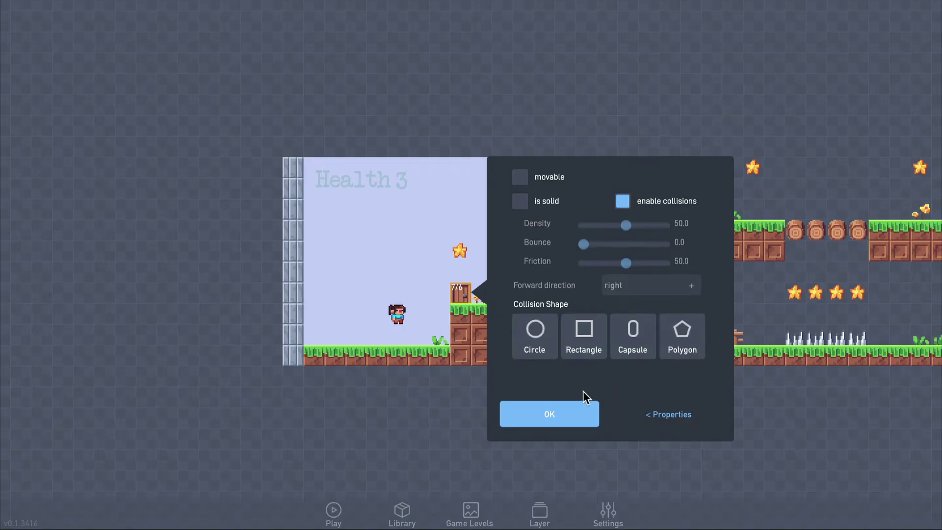
click(578, 417)
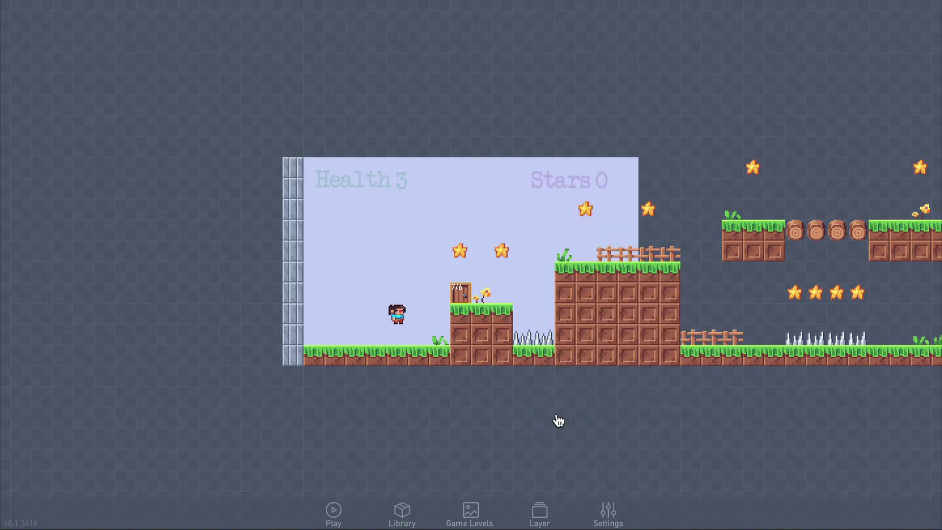
Create a new object on the ground tile near the left edge and rename its type to Switch
drag(337, 334, 325, 328)
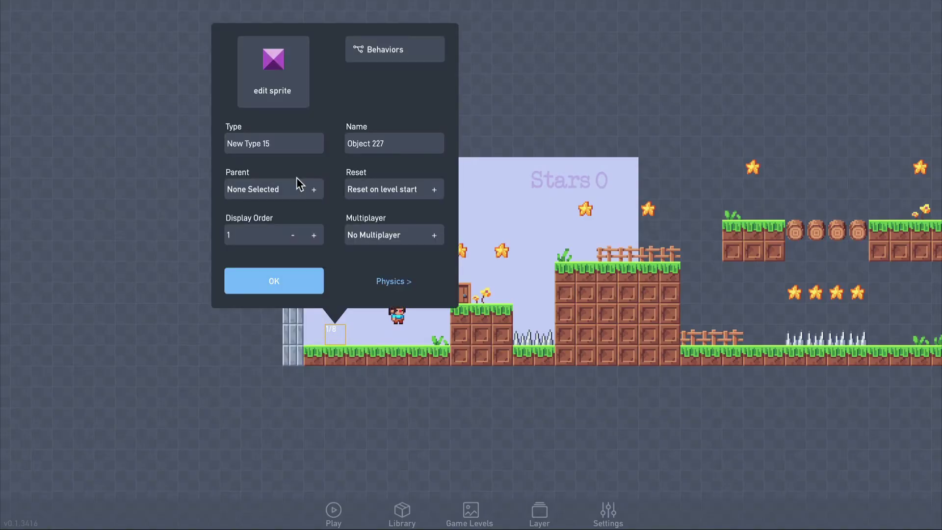
drag(286, 146, 222, 147)
key(BackSpace)
Give the Switch the red lever sprite from pixel-objects
click(248, 87)
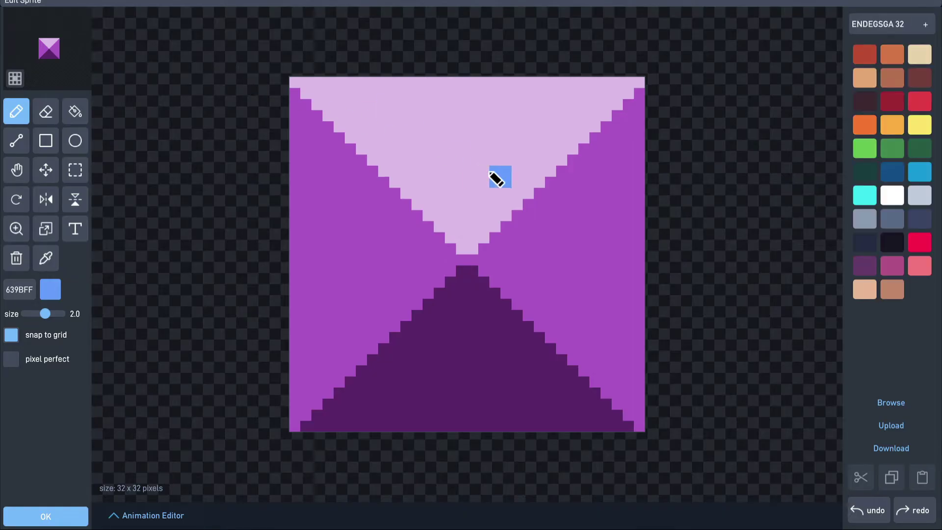
click(876, 402)
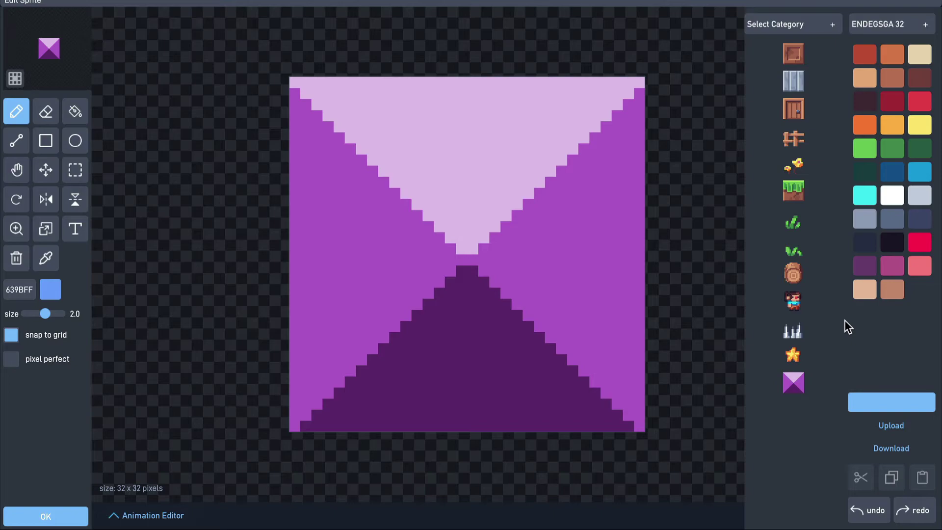
click(826, 29)
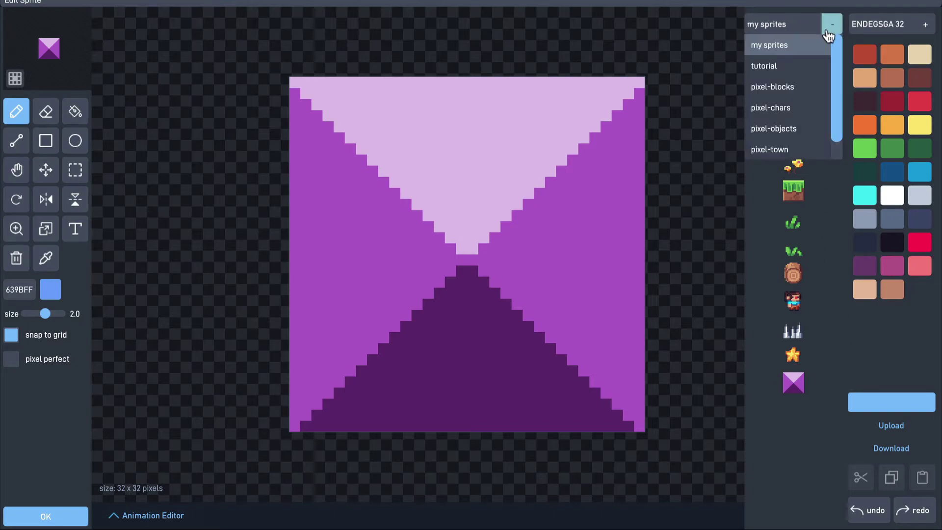
click(814, 128)
scroll(809, 375, down, 10)
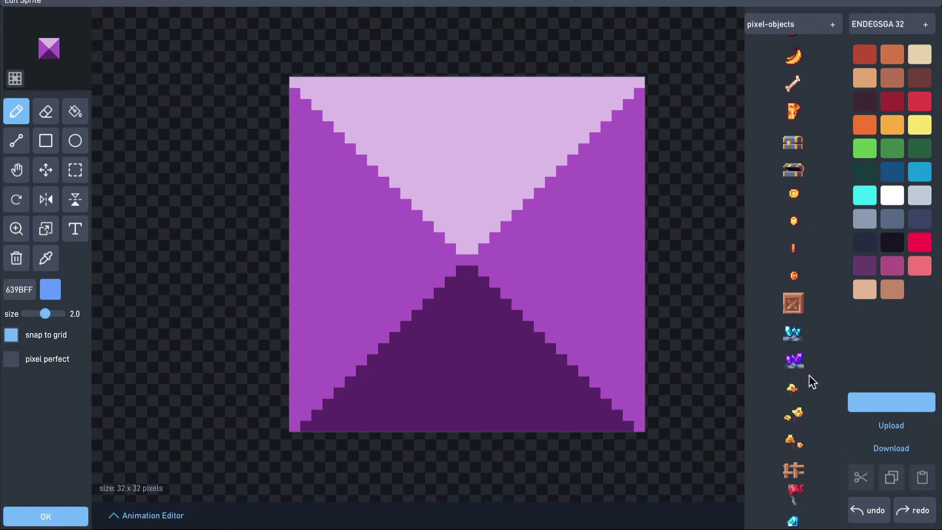
click(800, 457)
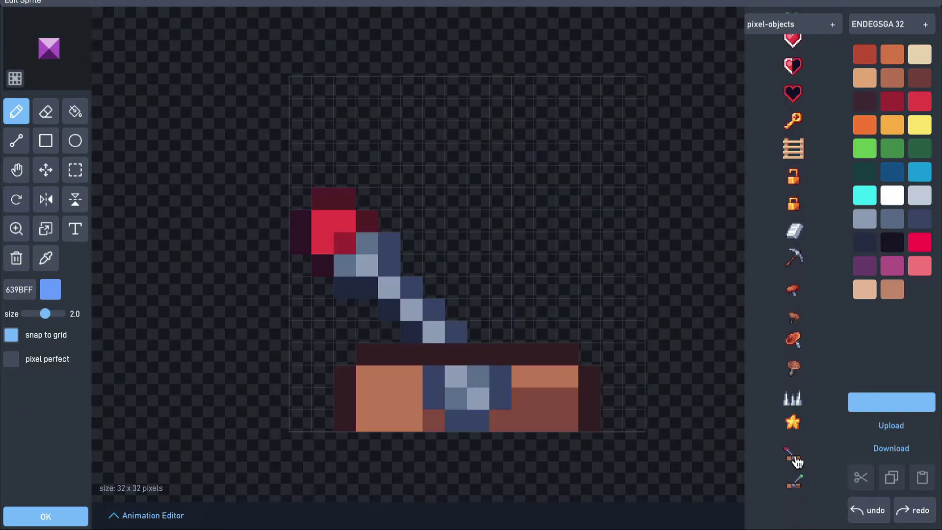
click(854, 411)
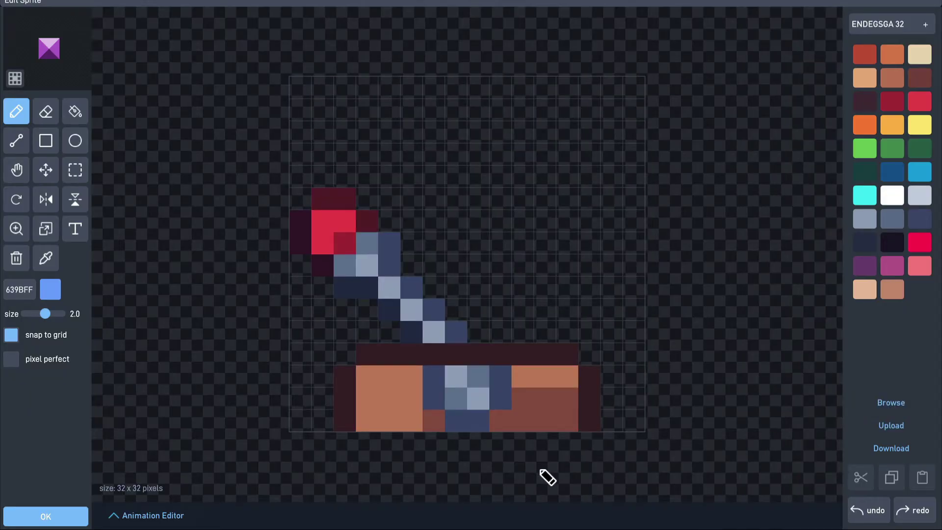
Add an 'on' animation whose frame is the green lever from pixel-objects
click(185, 521)
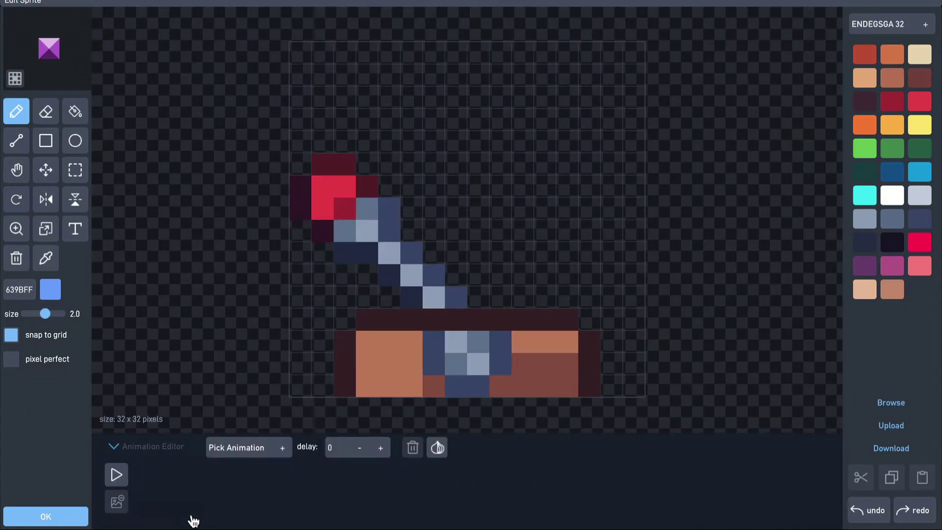
click(240, 449)
click(242, 429)
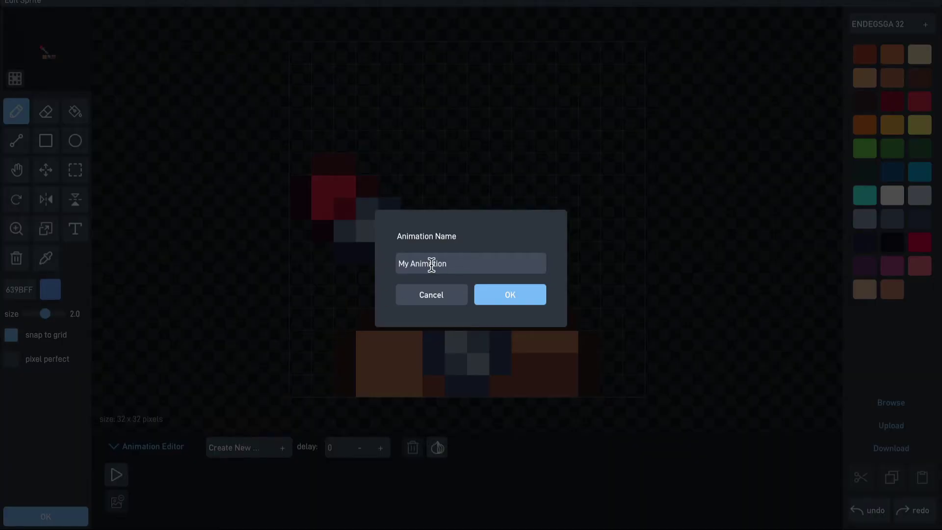
drag(448, 265, 400, 265)
text(d)
text(n)
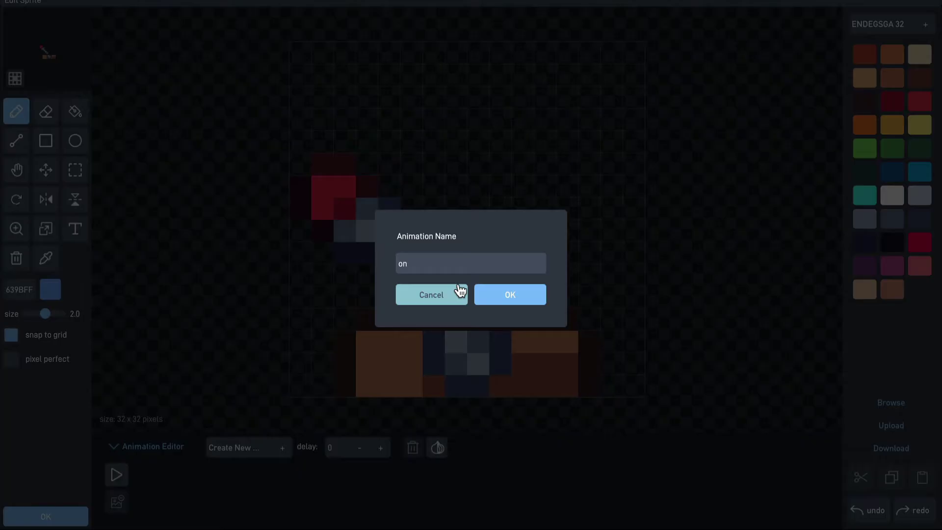
click(484, 296)
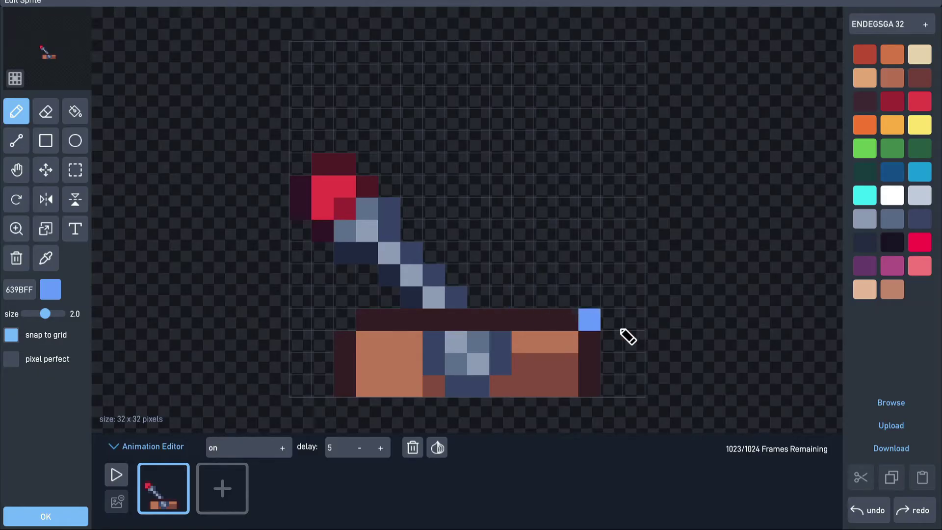
click(878, 404)
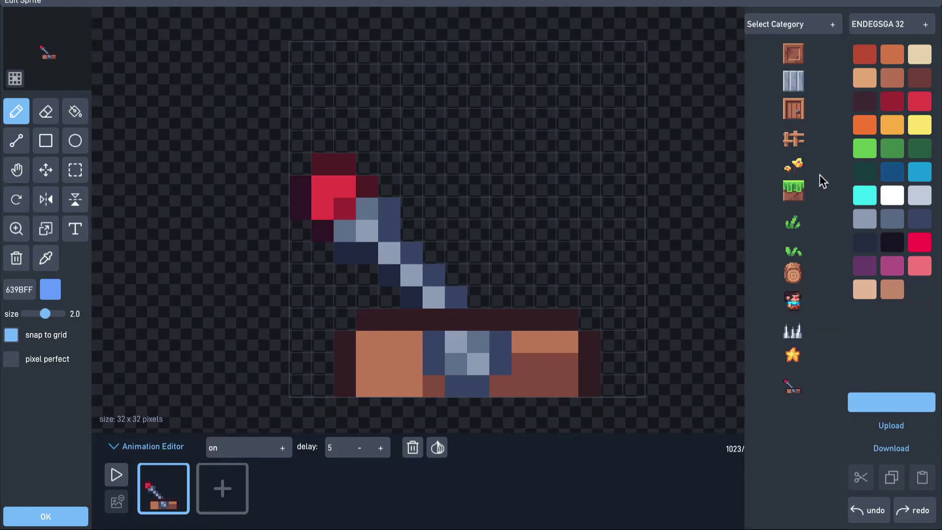
click(815, 24)
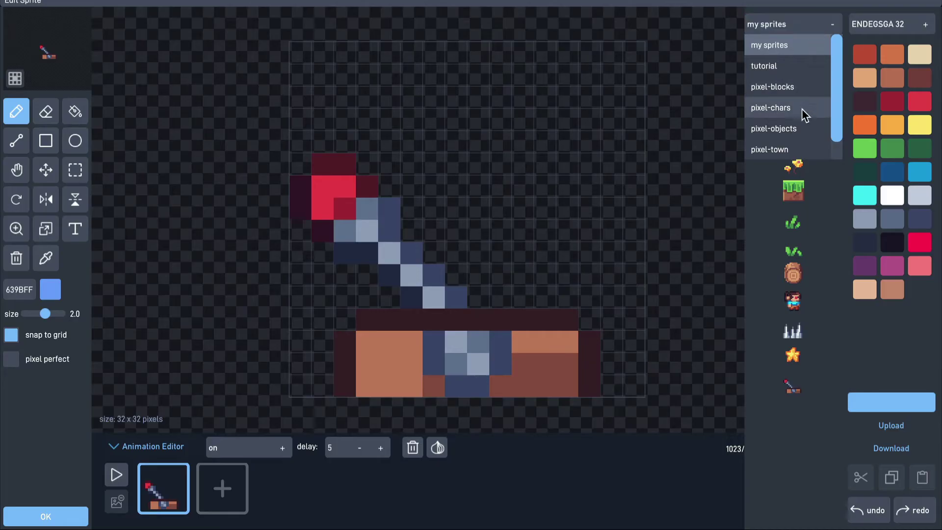
click(799, 123)
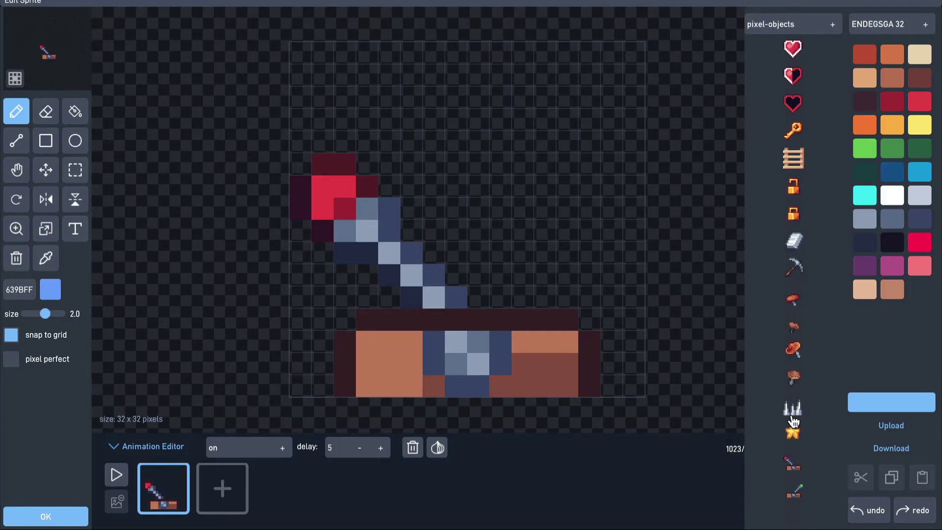
click(799, 493)
click(857, 411)
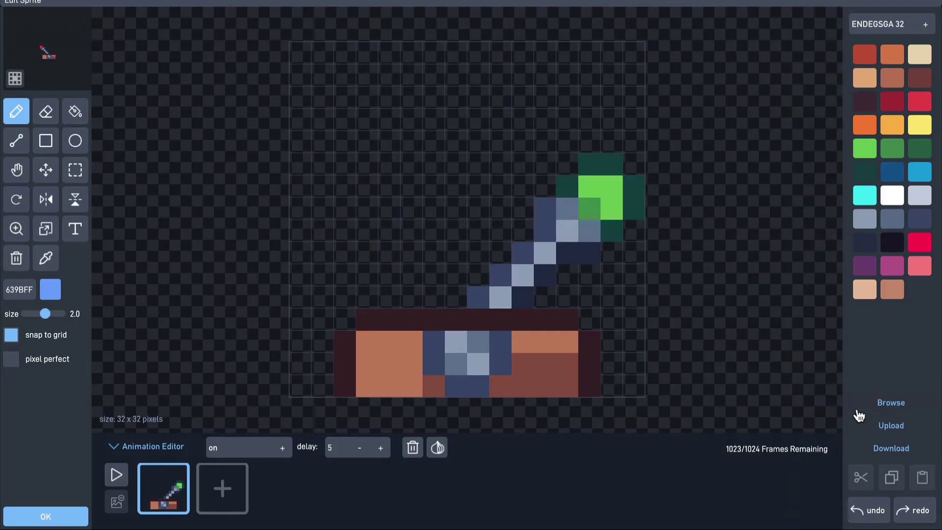
Make the Switch non-solid with collisions enabled, then open its behaviors
click(78, 523)
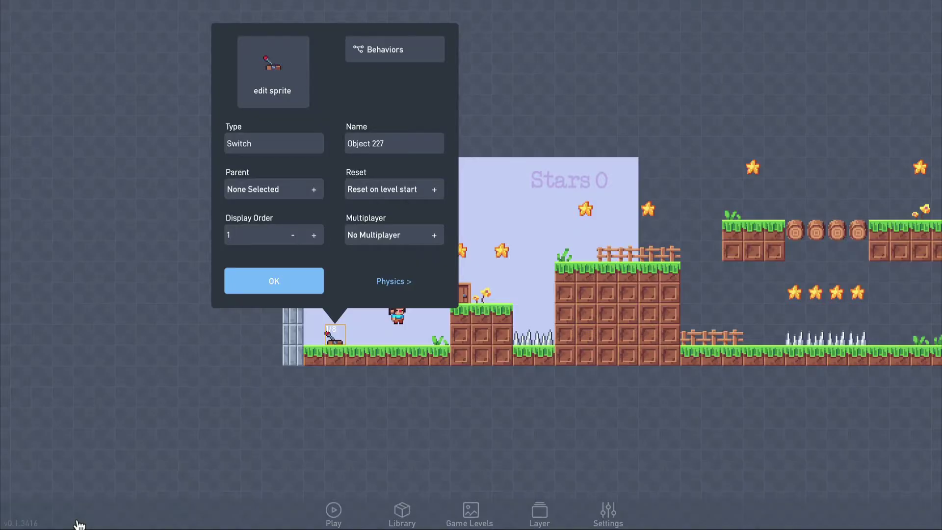
click(393, 281)
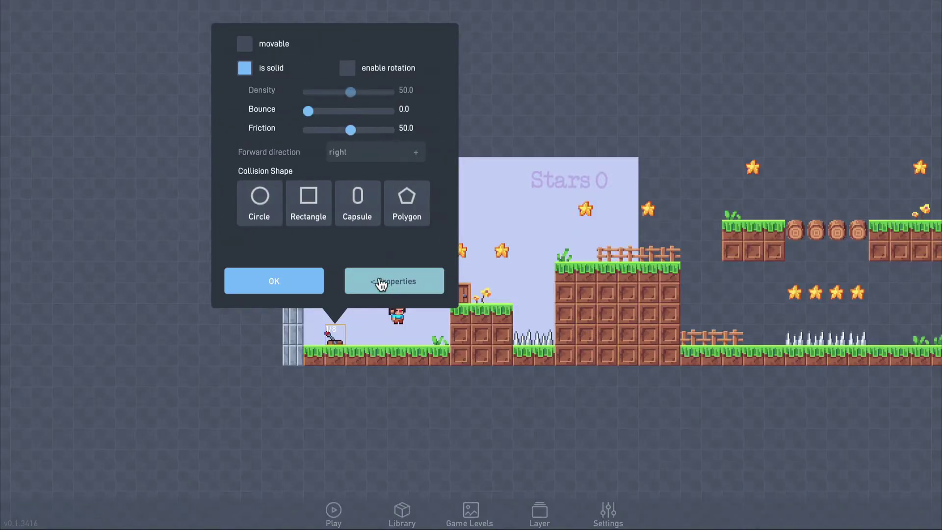
click(246, 68)
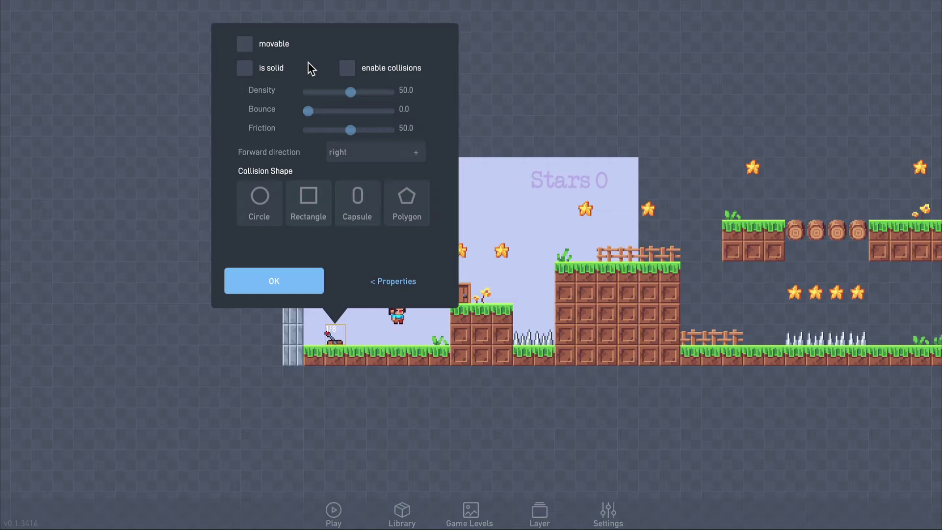
click(348, 69)
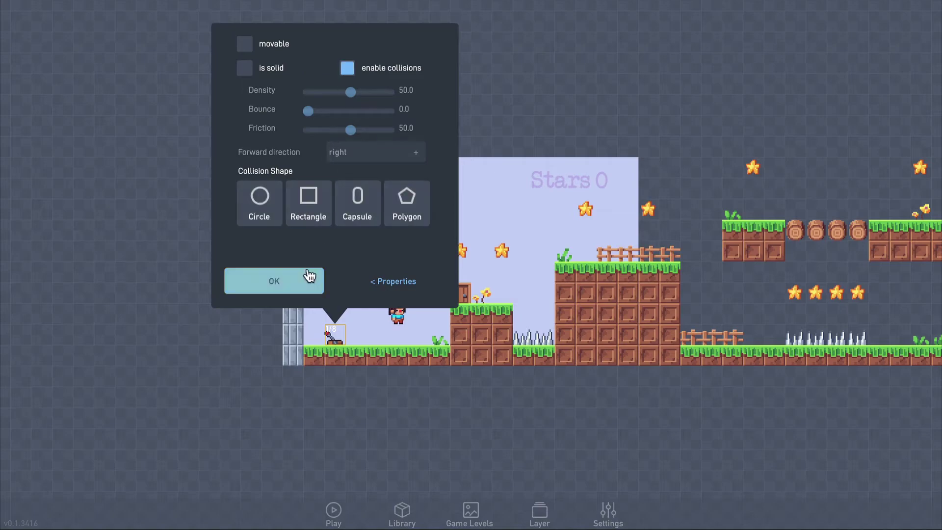
click(382, 285)
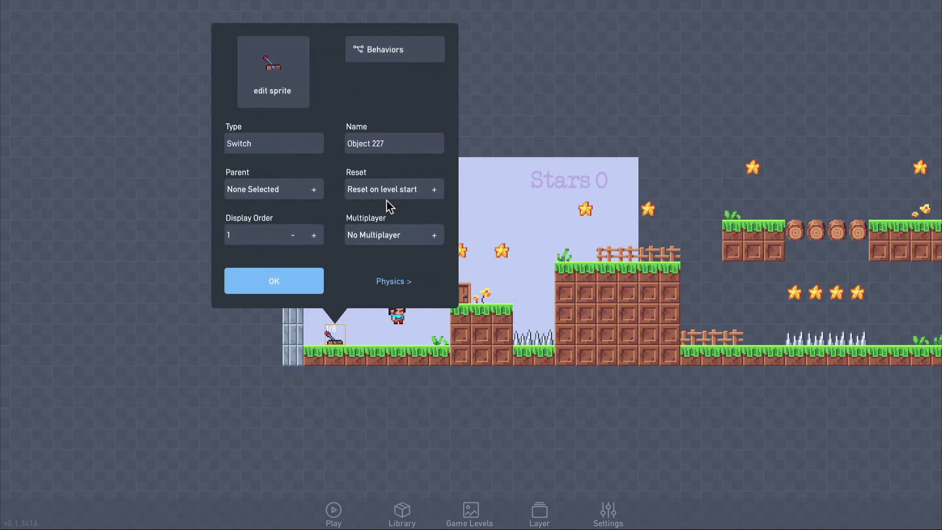
click(391, 51)
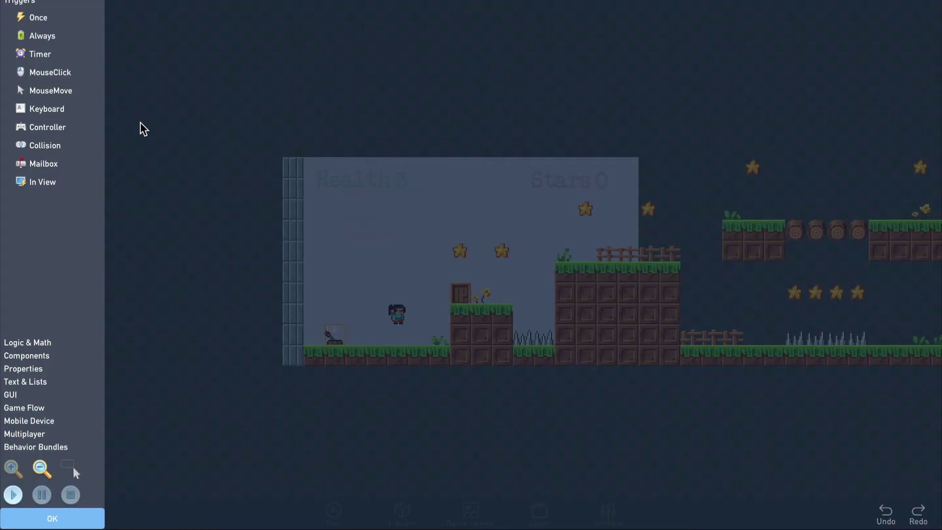
Add a Collision trigger that reacts to the Player
click(67, 146)
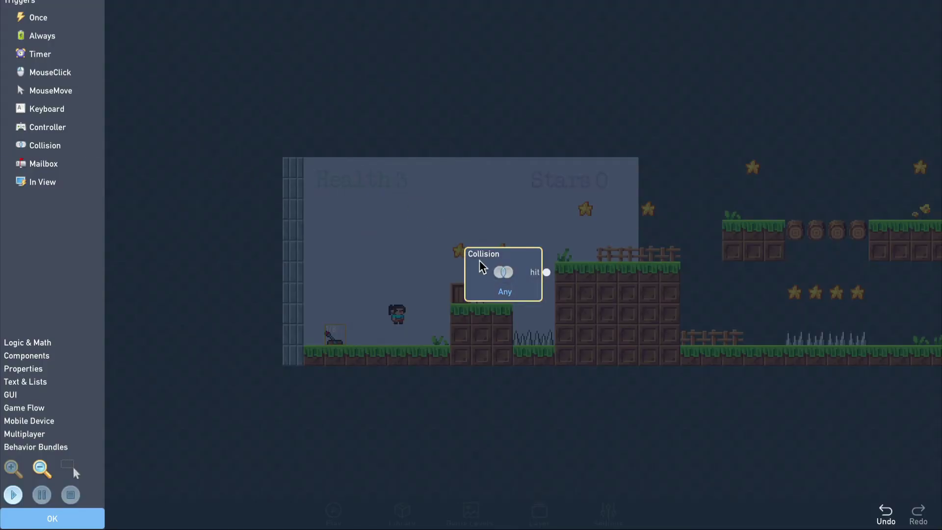
drag(479, 251, 293, 187)
click(293, 187)
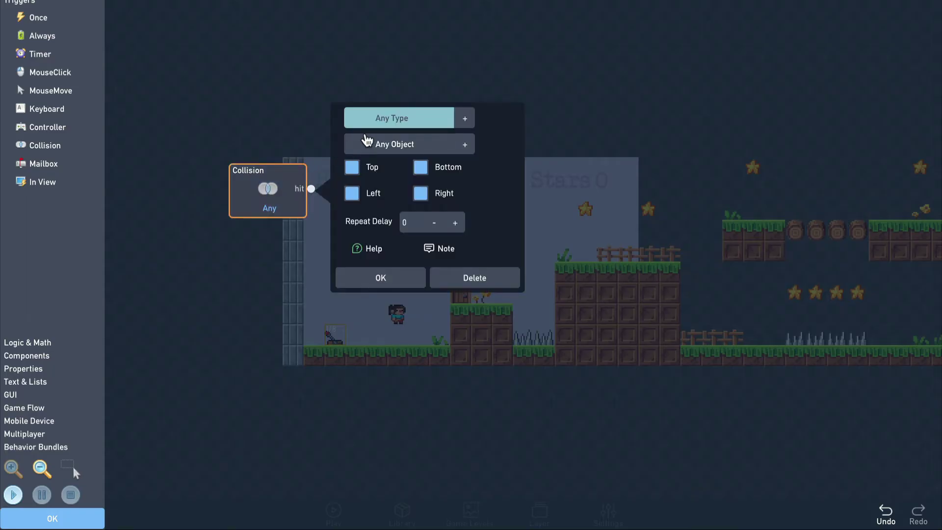
click(395, 123)
scroll(396, 123, down, 5)
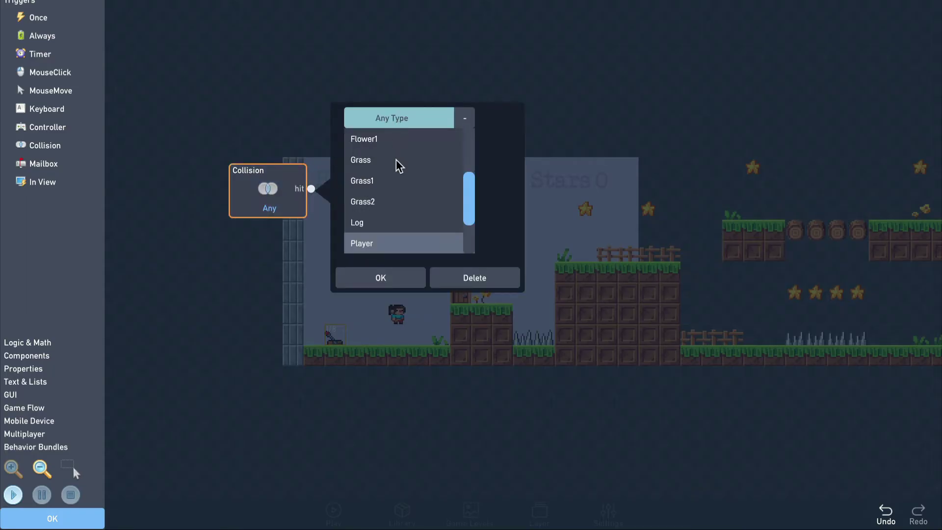
click(396, 242)
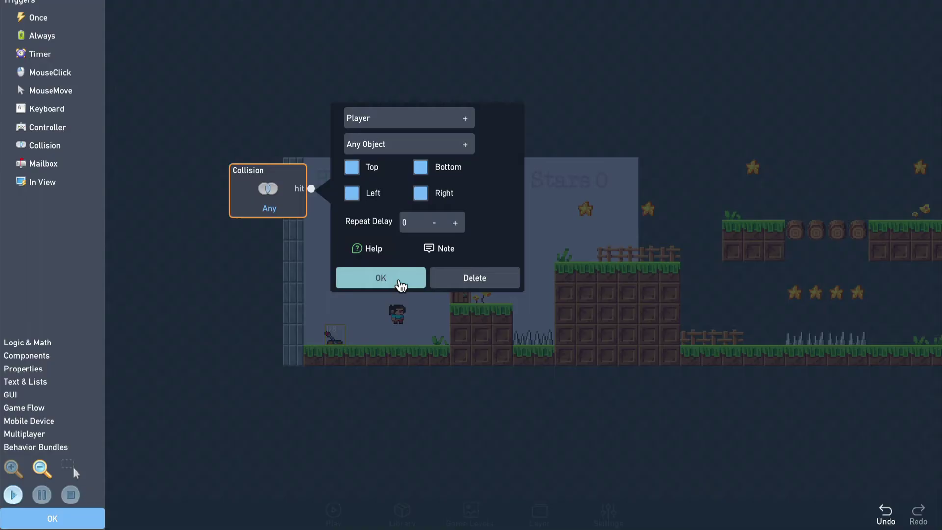
click(400, 285)
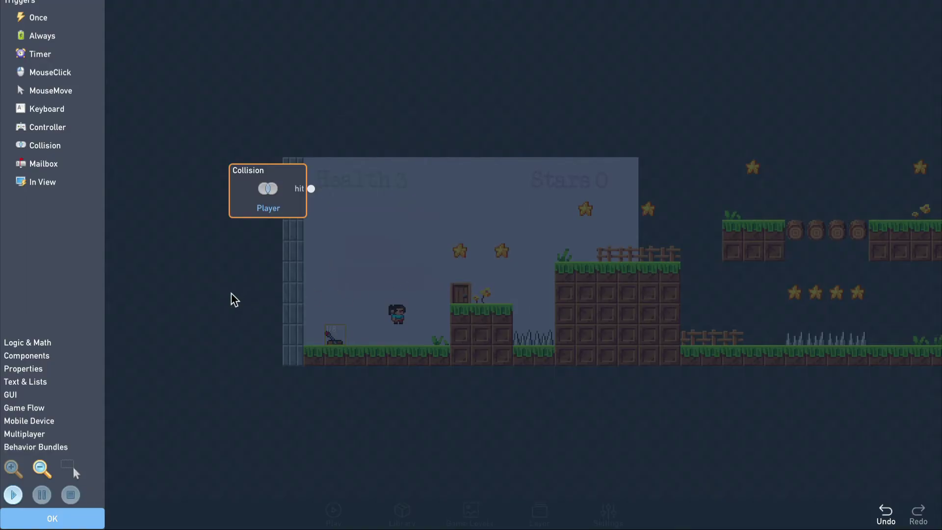
Add an 'on' Animation node and wire Collision hit to its start
click(40, 368)
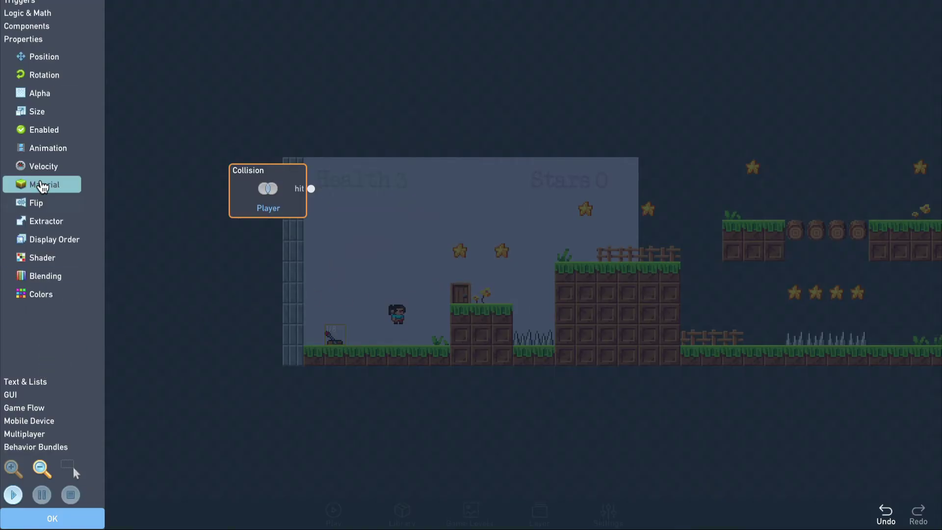
click(41, 153)
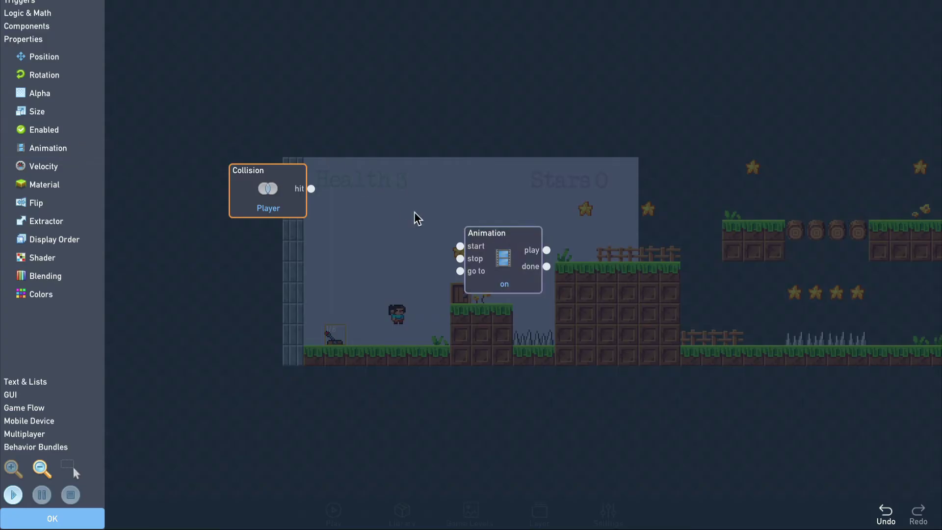
drag(489, 270, 547, 166)
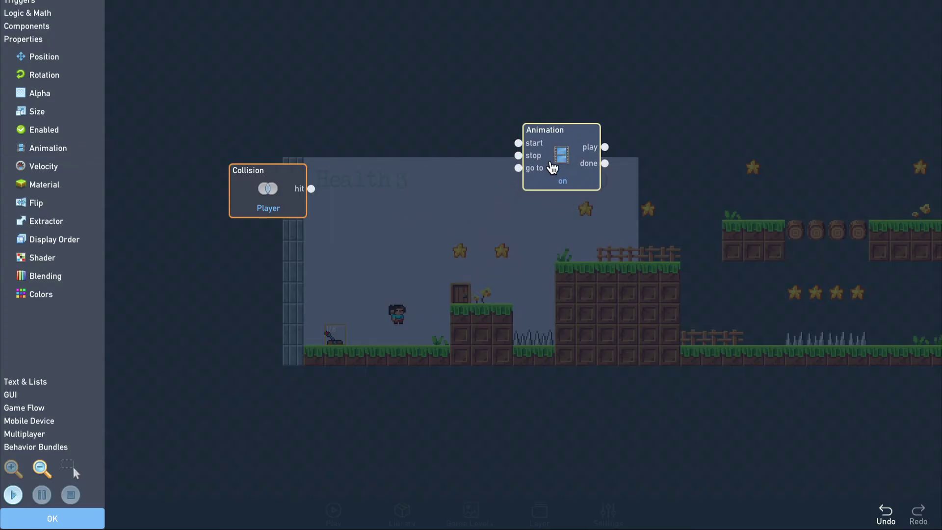
click(557, 162)
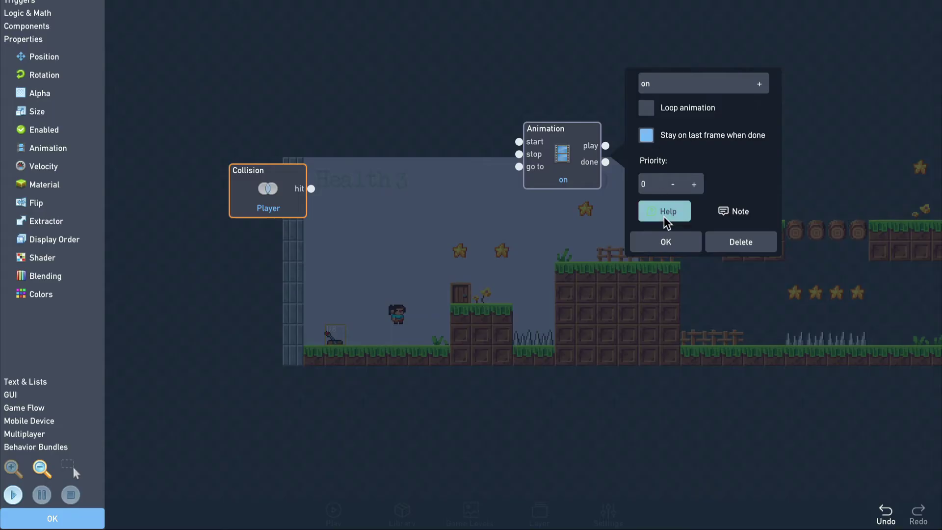
click(666, 242)
drag(311, 189, 519, 144)
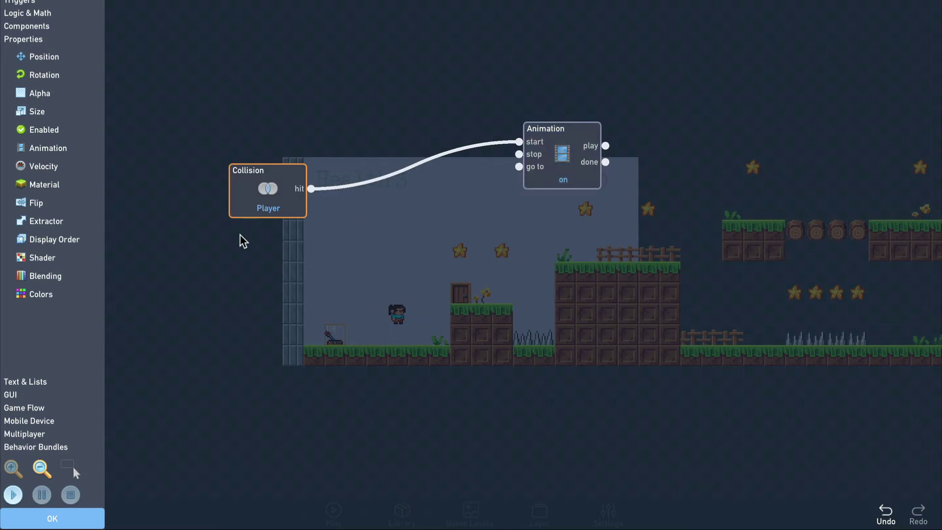
Add a SoundEffect playing switch sound effect 9, wired to the Collision hit
click(44, 27)
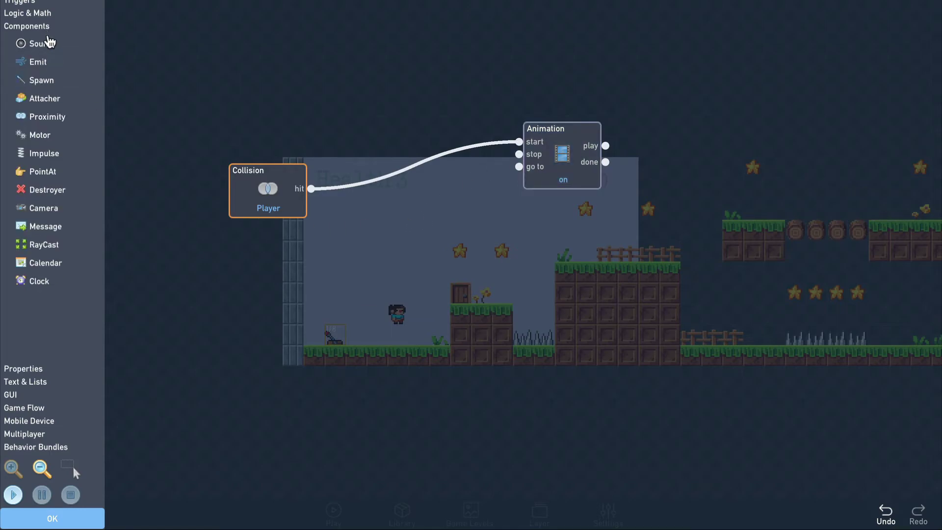
click(49, 47)
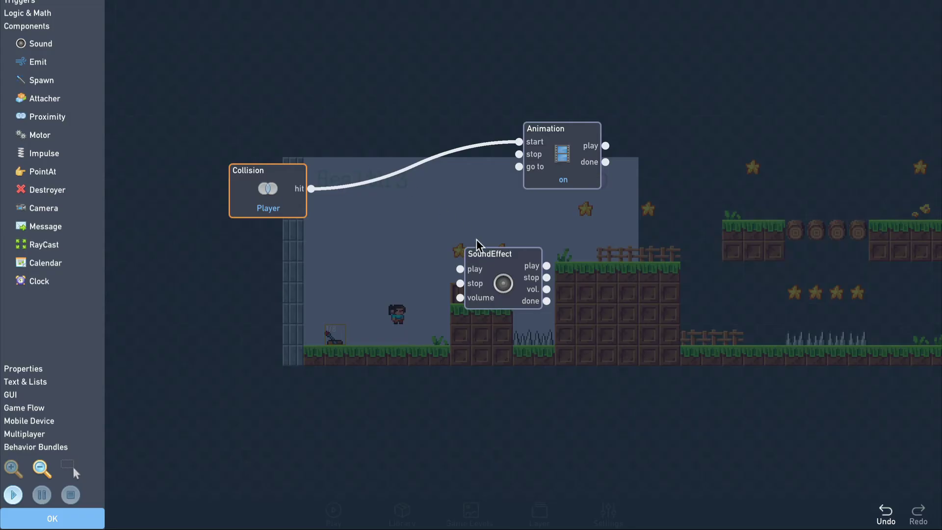
drag(493, 272, 558, 231)
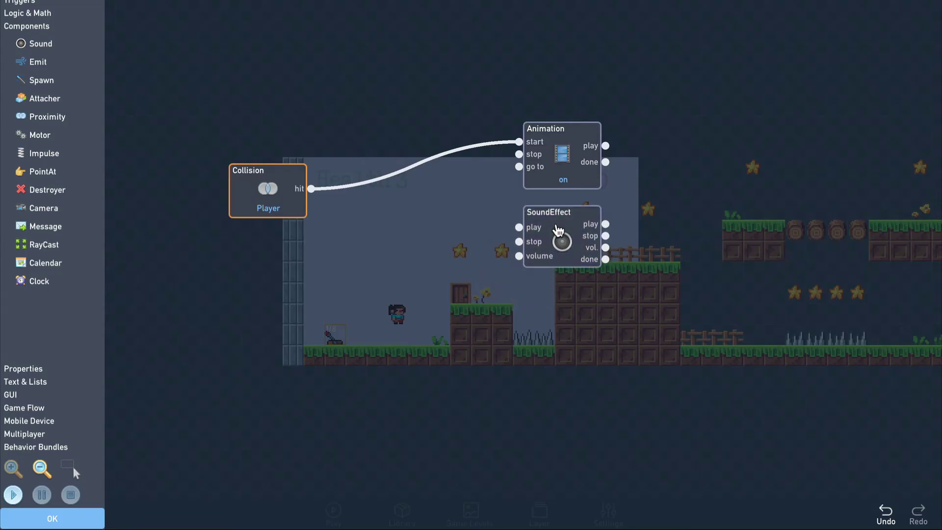
click(558, 230)
click(657, 169)
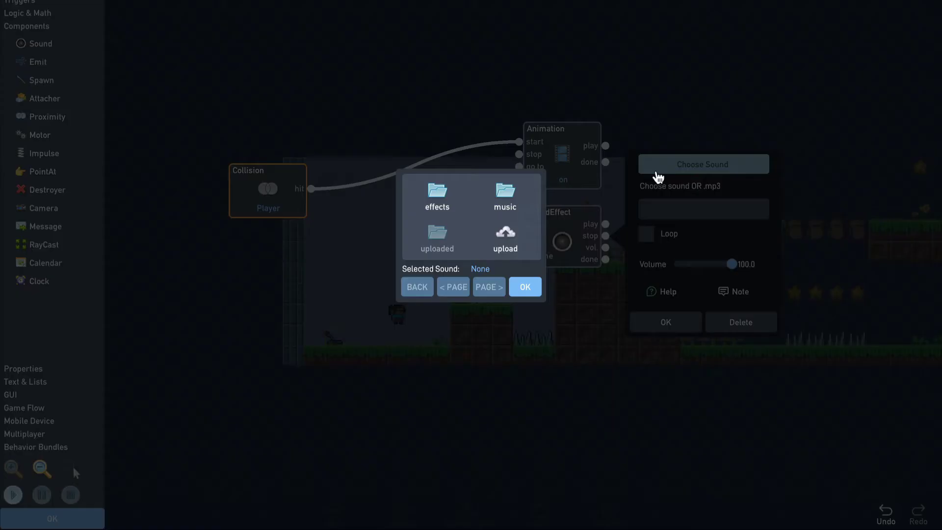
click(439, 196)
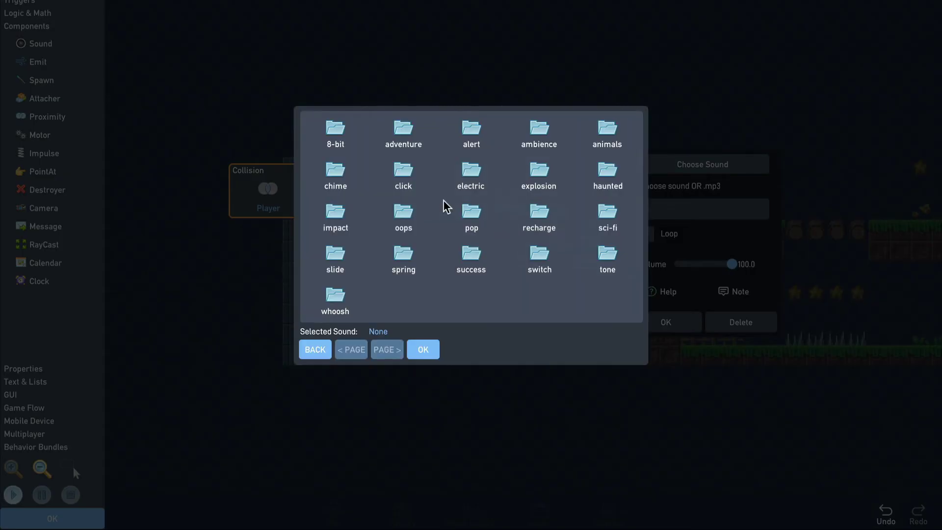
click(537, 258)
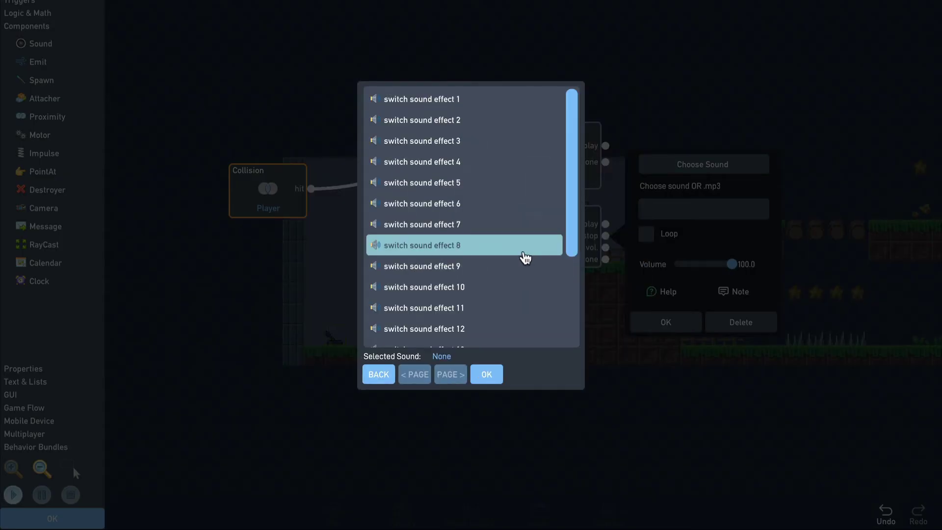
click(515, 255)
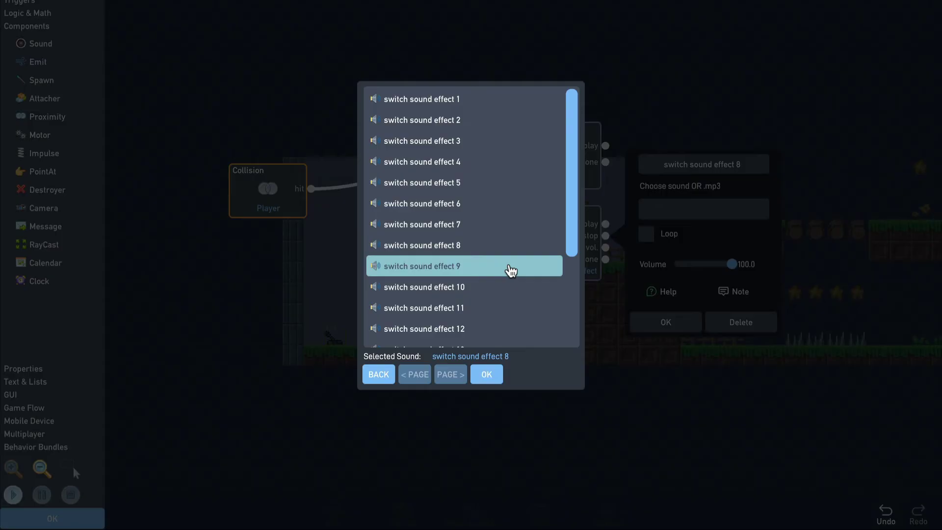
click(487, 375)
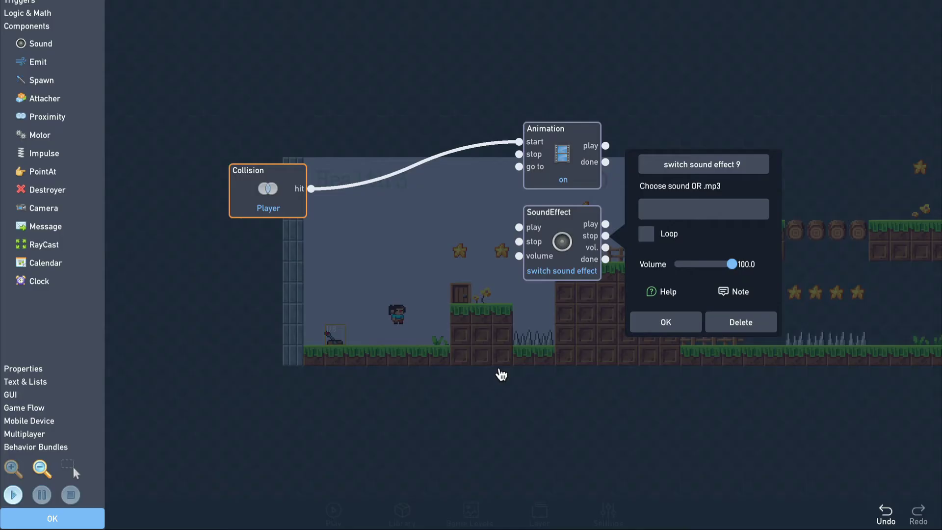
click(641, 328)
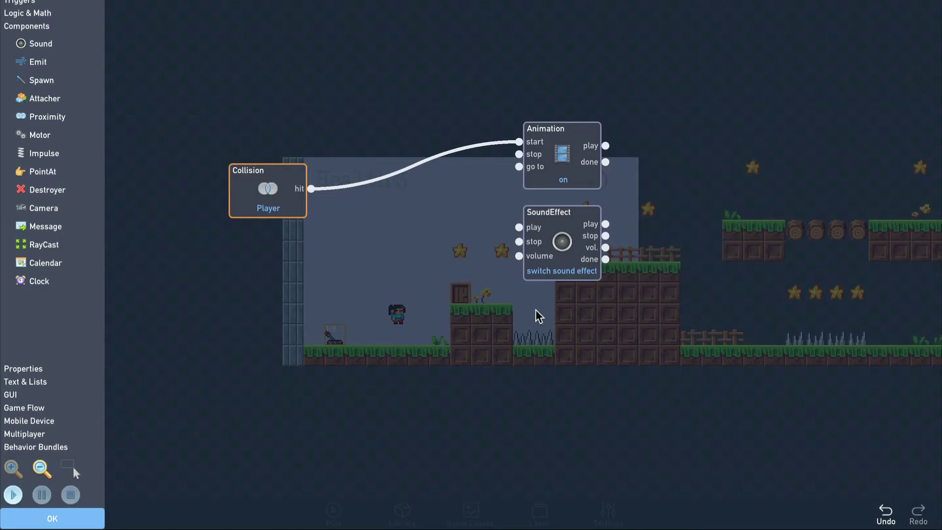
drag(314, 193, 520, 227)
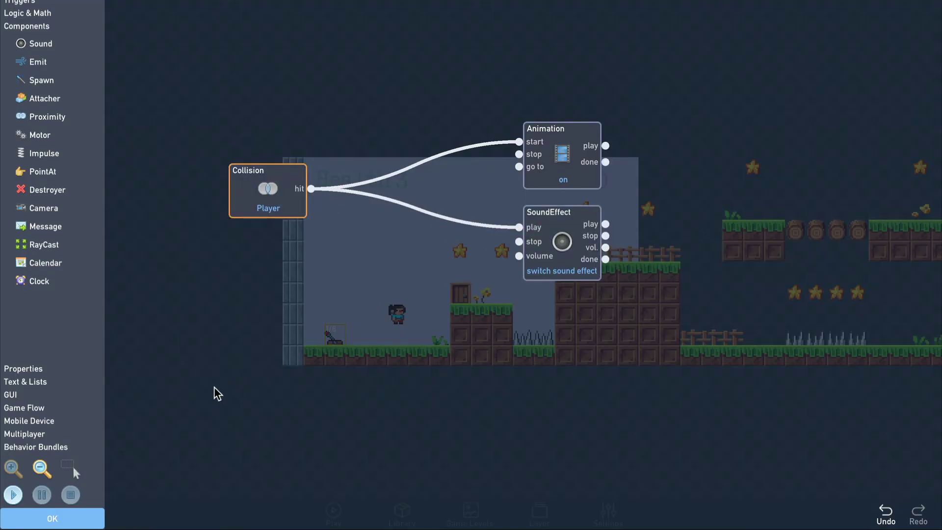
click(15, 496)
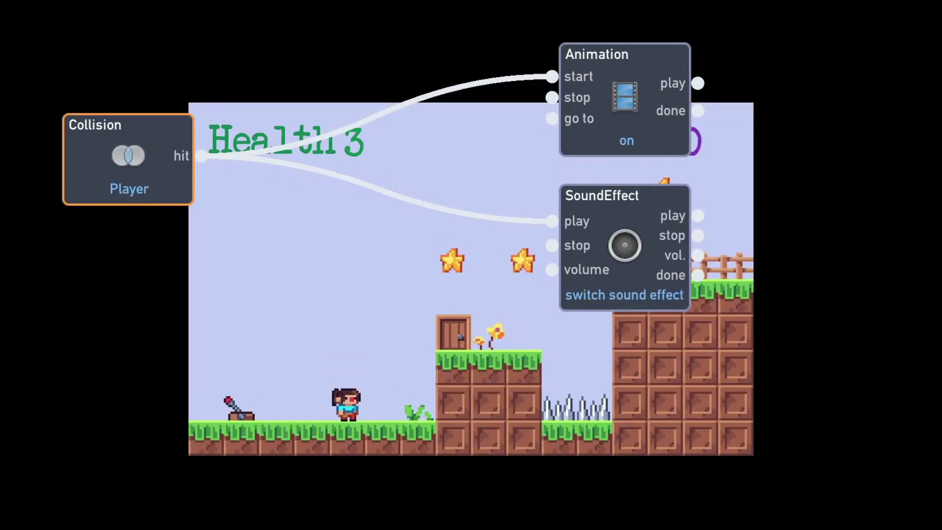
key(Left)
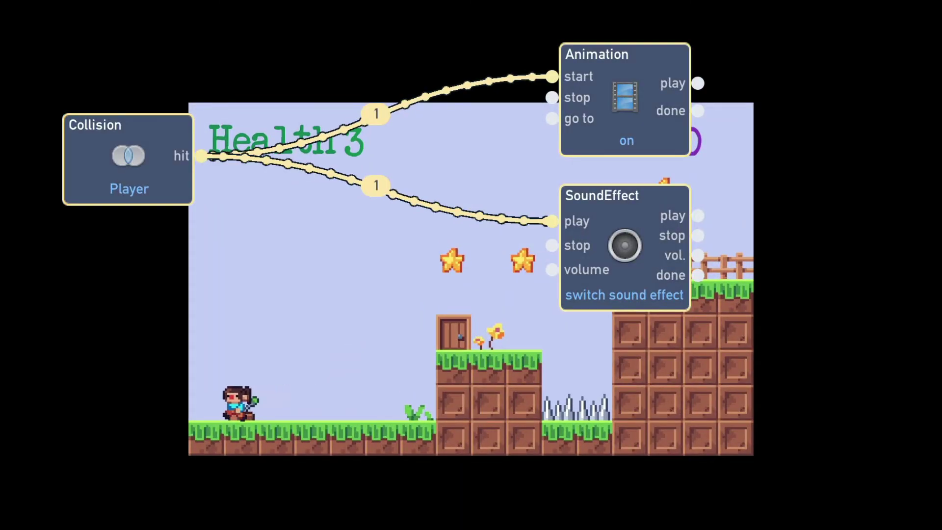
key(Right)
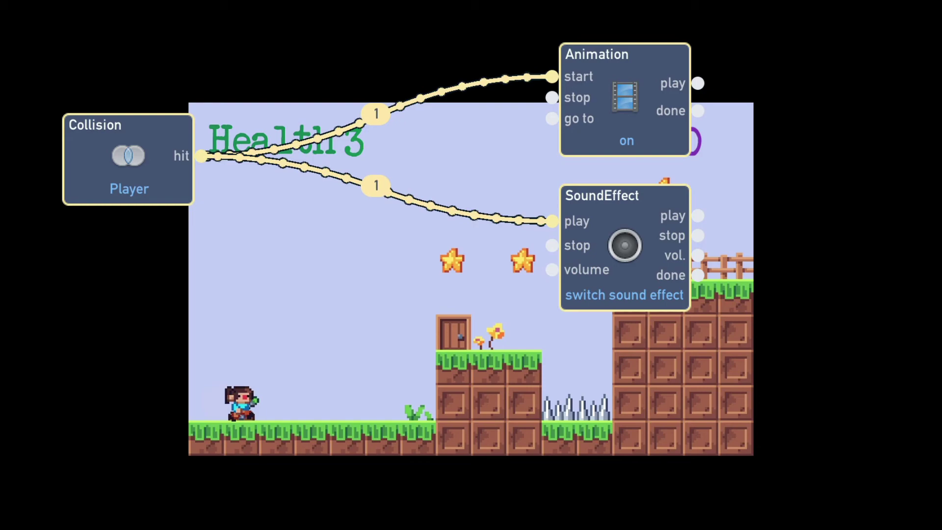
key(Left)
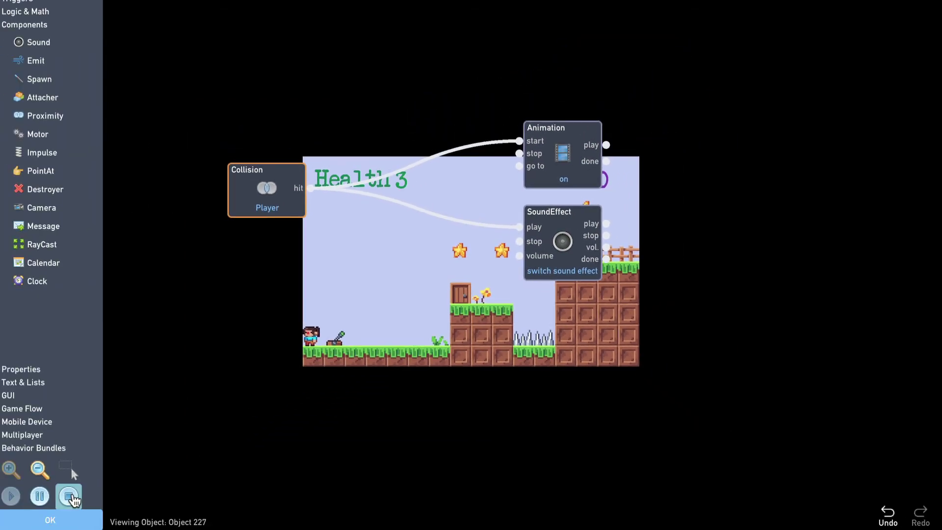
click(70, 497)
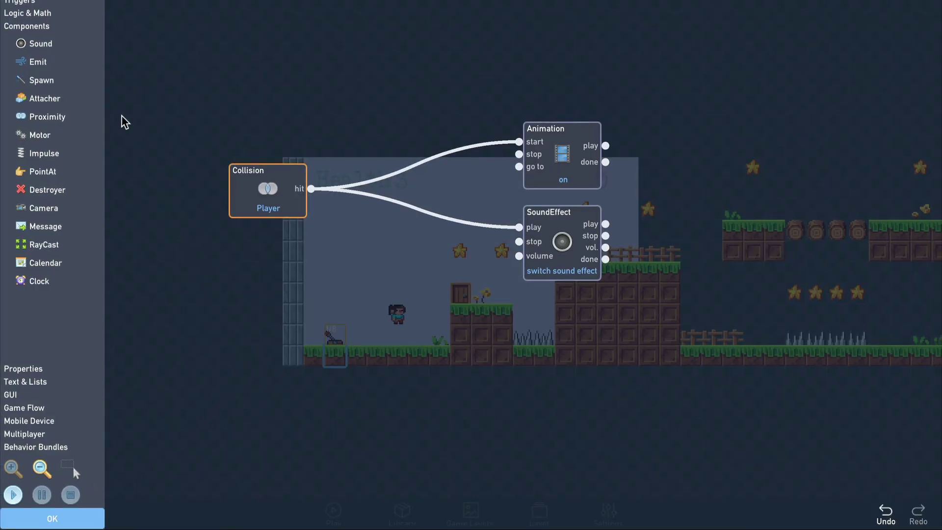
Add a Switch node set to start on, removing the old Collision wires
click(52, 16)
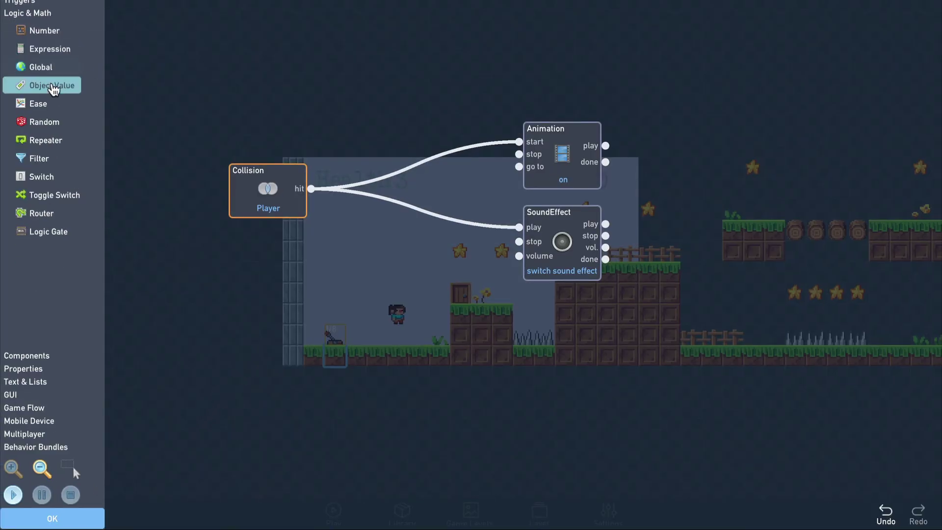
click(51, 179)
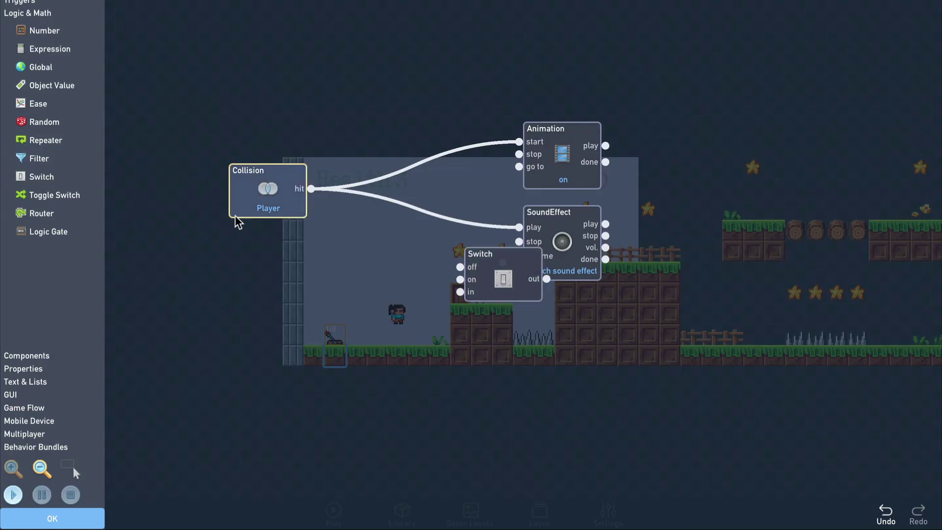
drag(494, 270, 414, 265)
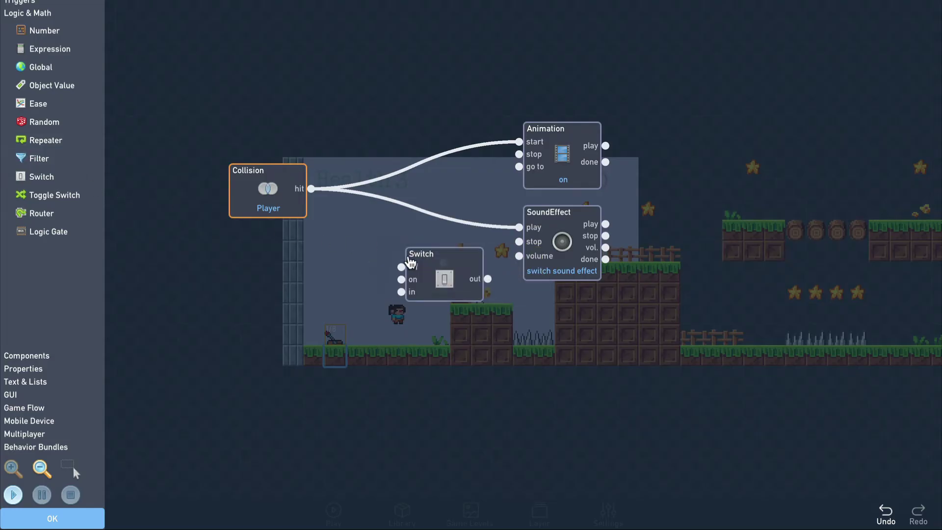
click(423, 204)
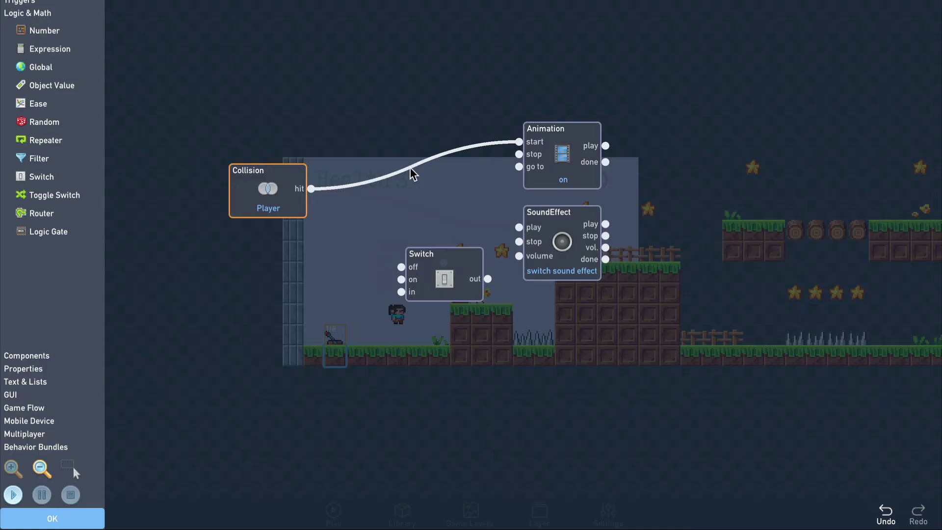
click(412, 173)
drag(449, 284, 449, 201)
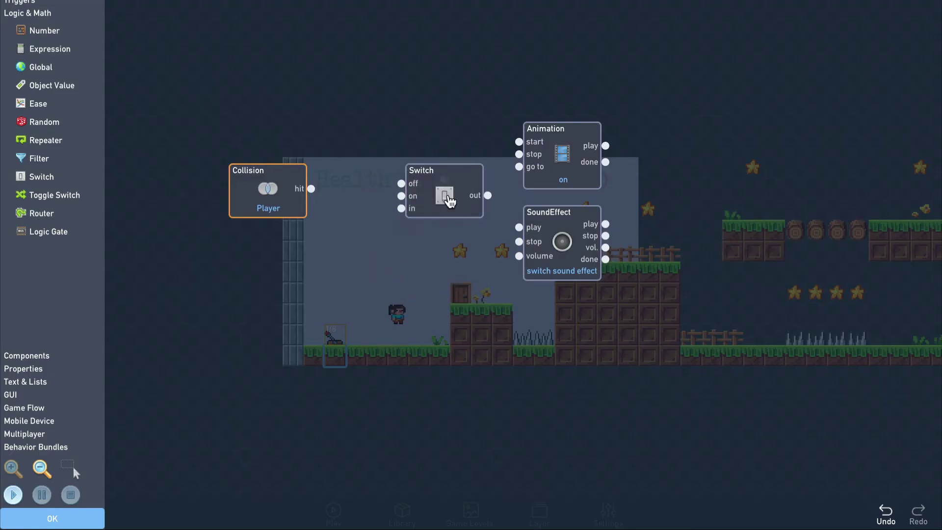
click(449, 200)
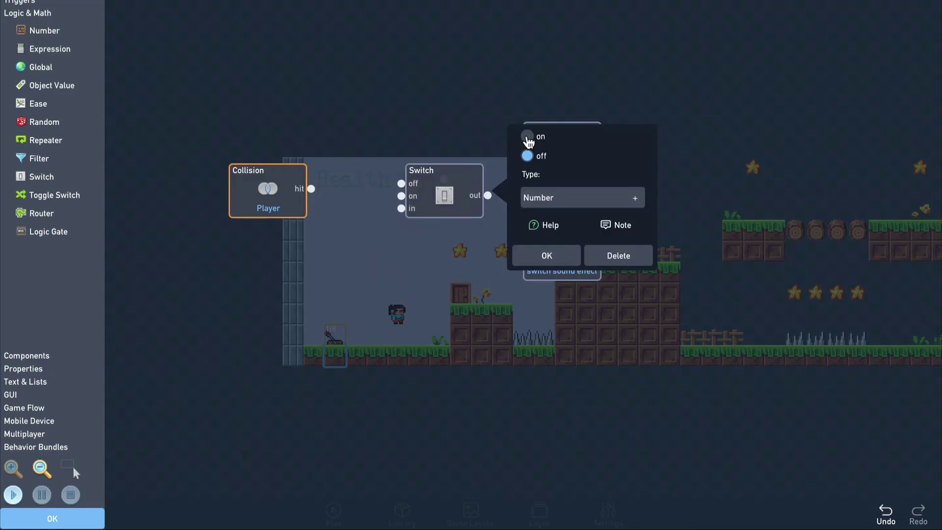
click(528, 137)
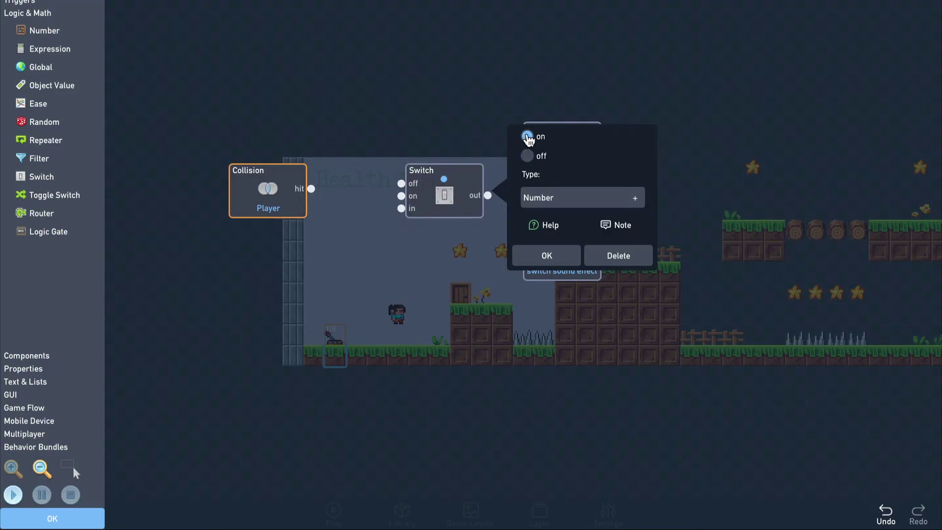
click(526, 257)
Wire Collision hit into the Switch, and its output to Animation start, SoundEffect play and its own off input
drag(588, 152, 647, 151)
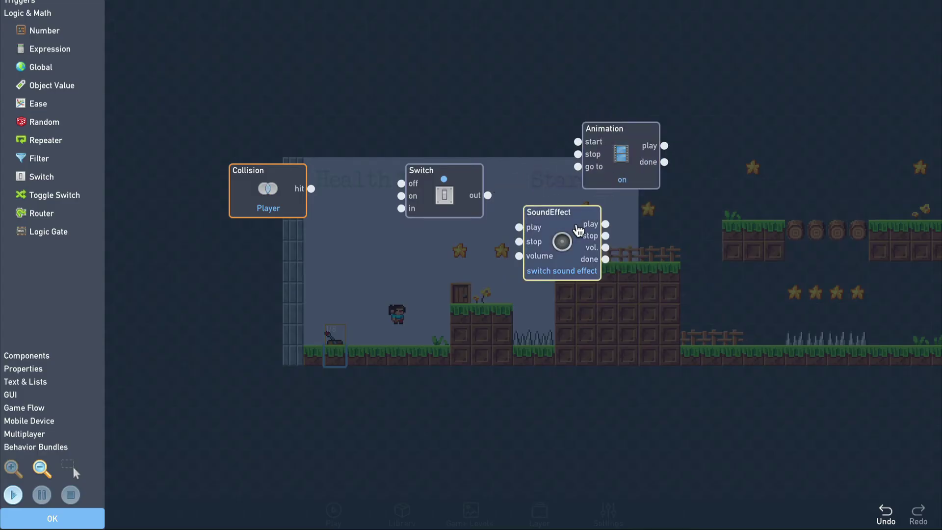
drag(567, 243, 609, 240)
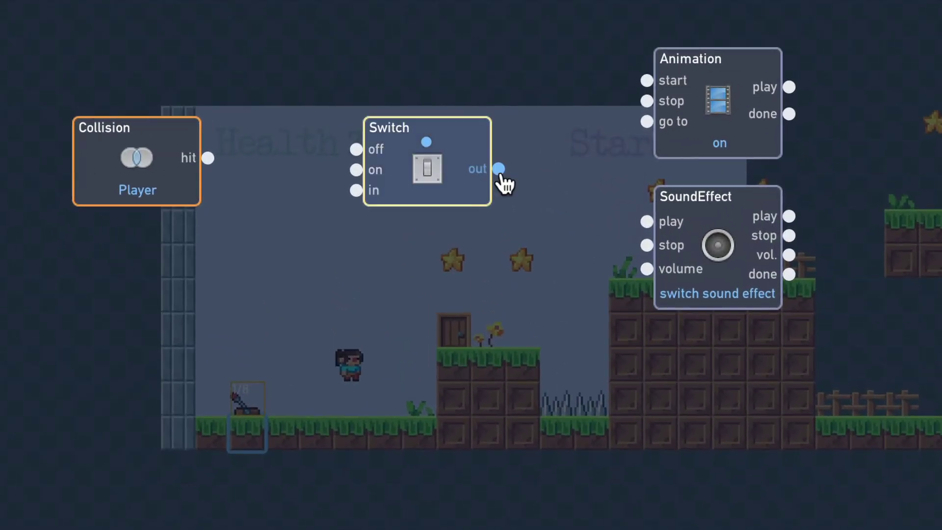
drag(488, 195, 529, 188)
drag(565, 156, 641, 93)
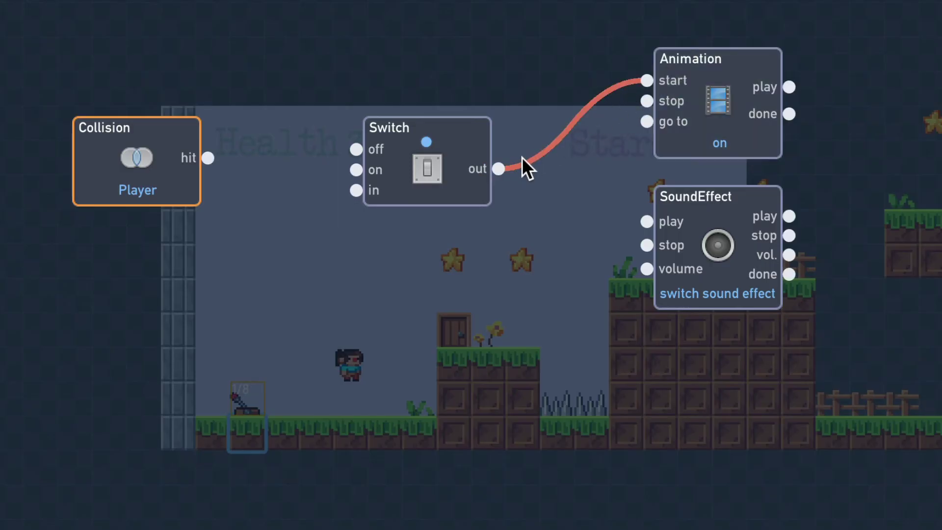
drag(501, 170, 647, 221)
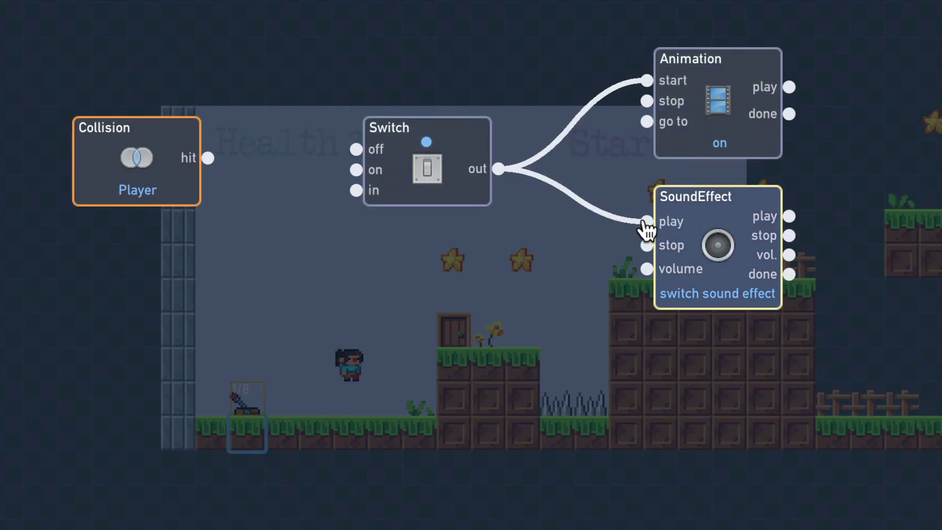
drag(209, 158, 356, 191)
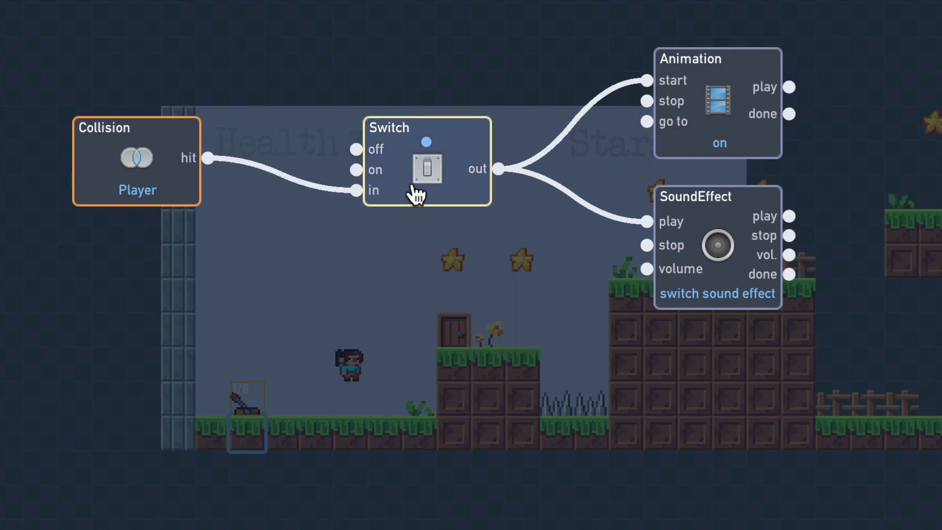
drag(499, 170, 356, 150)
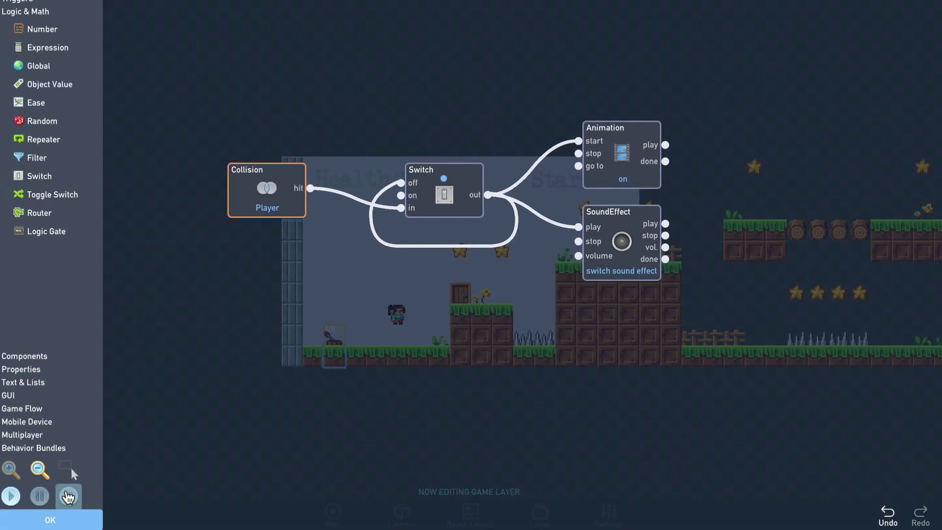
Add a Message node sending 'open' to Door objects and wire the Switch output to it
click(44, 357)
click(48, 228)
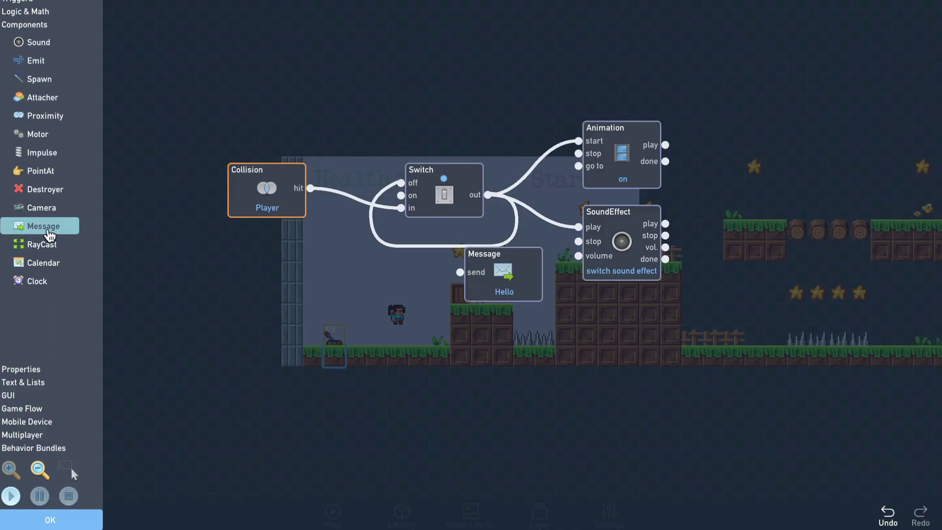
drag(496, 276, 614, 338)
click(615, 339)
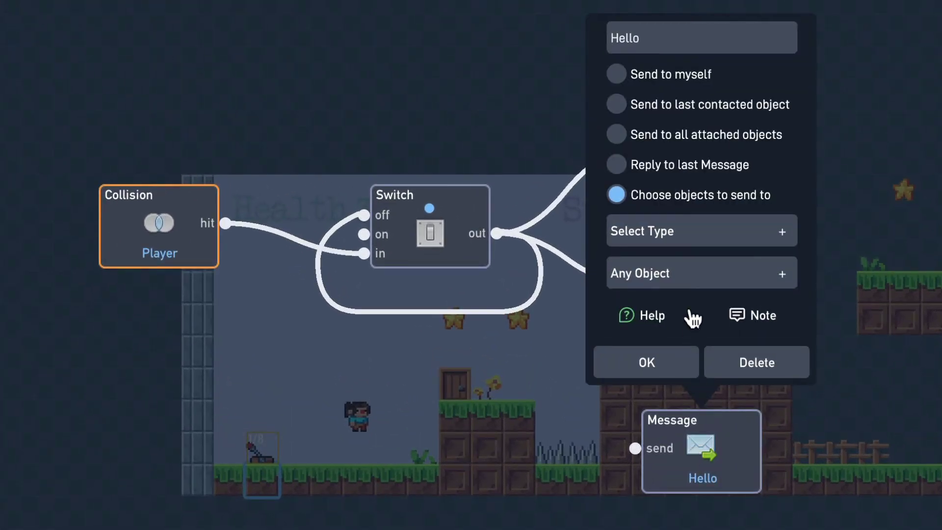
drag(652, 38, 612, 38)
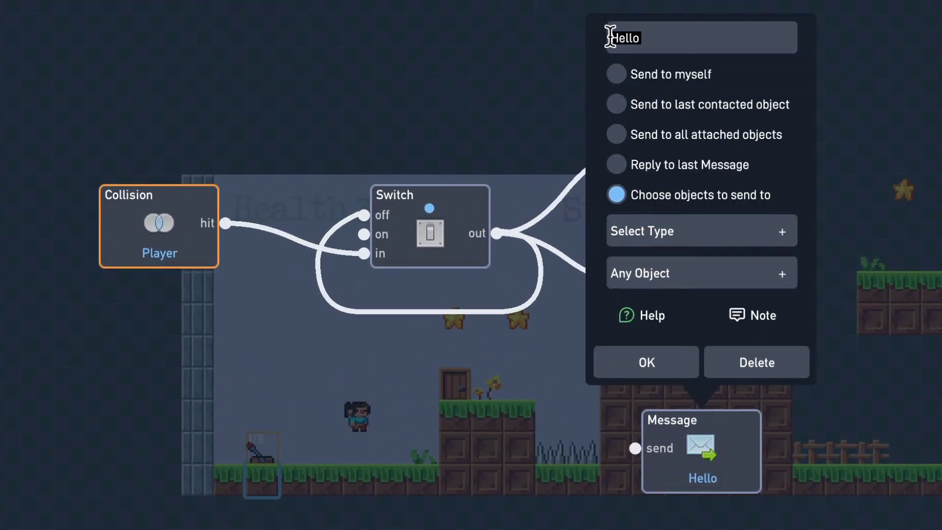
text(open)
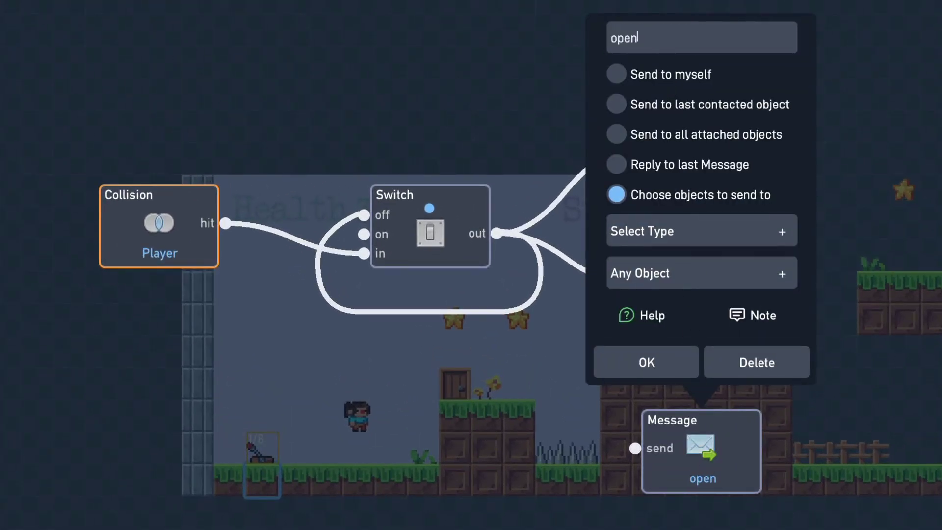
click(721, 233)
click(674, 328)
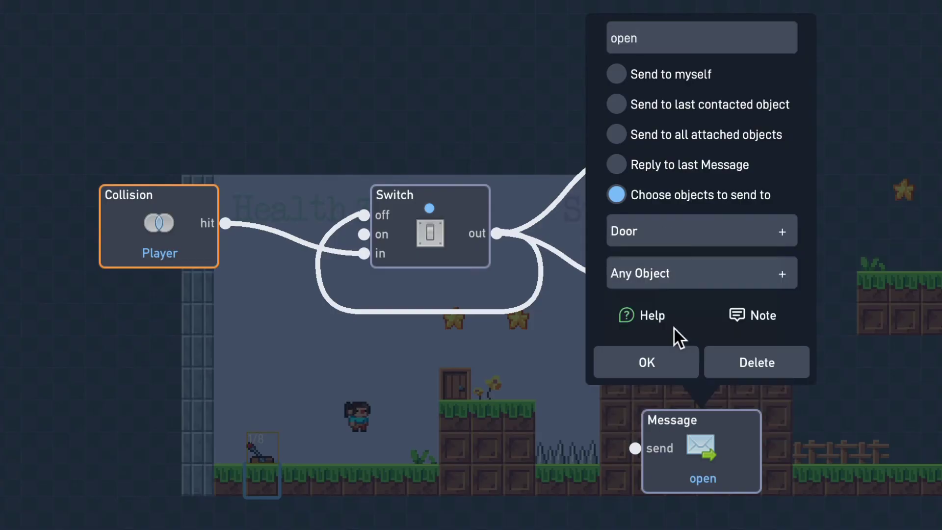
click(647, 362)
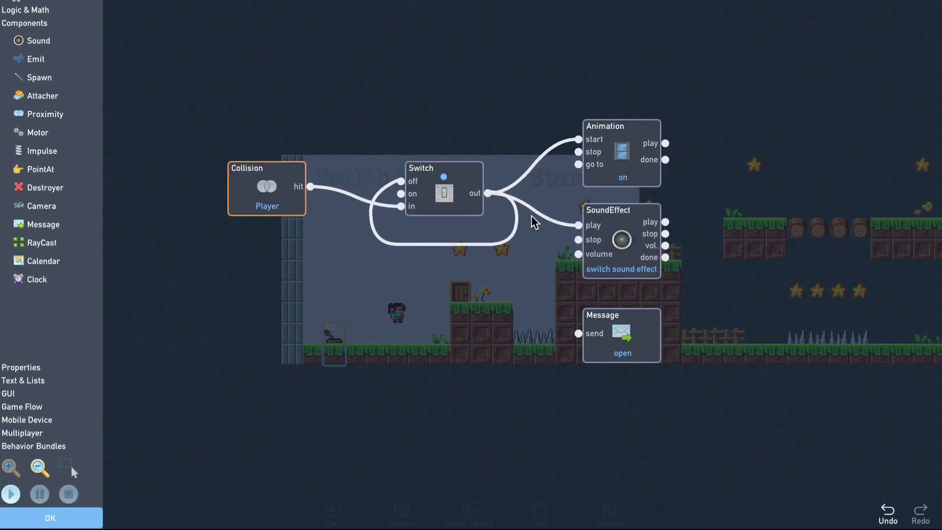
drag(489, 194, 580, 337)
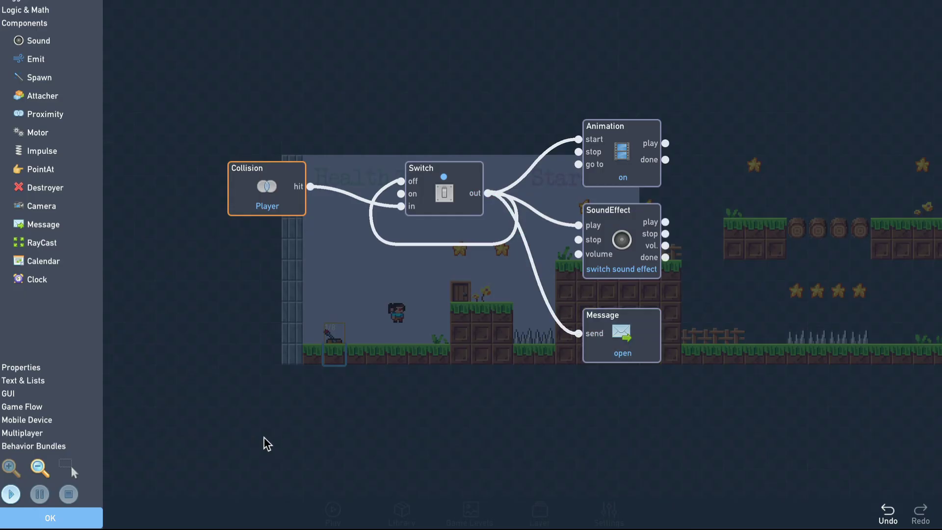
Leave the lever's behavior editor and open the door object's behavior editor
click(50, 518)
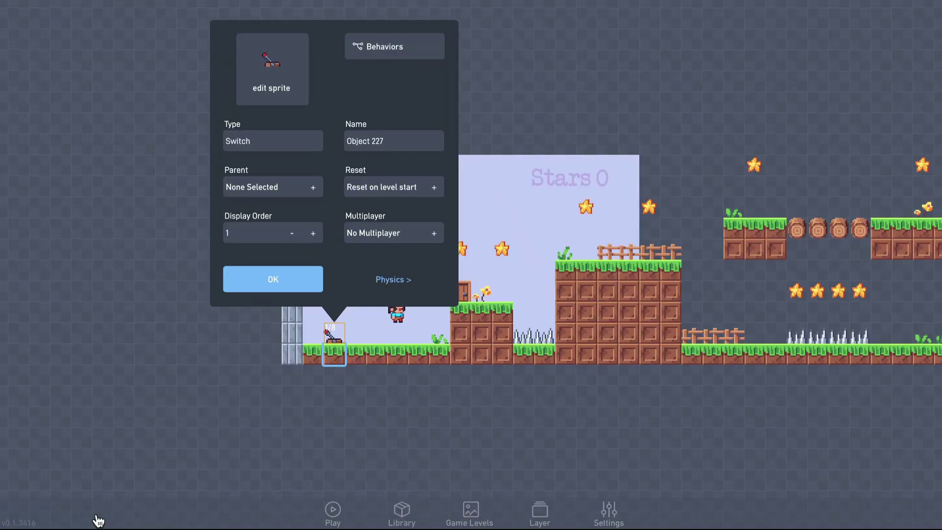
click(248, 280)
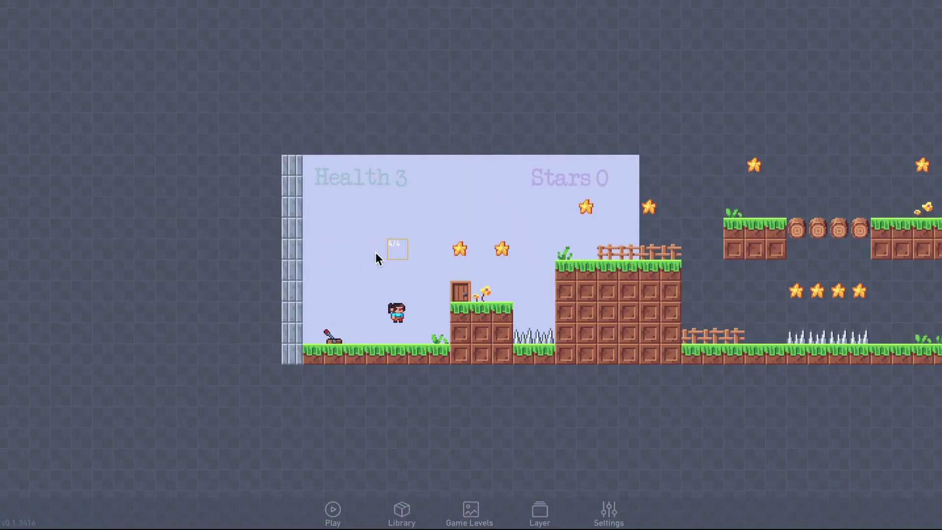
click(458, 291)
click(472, 268)
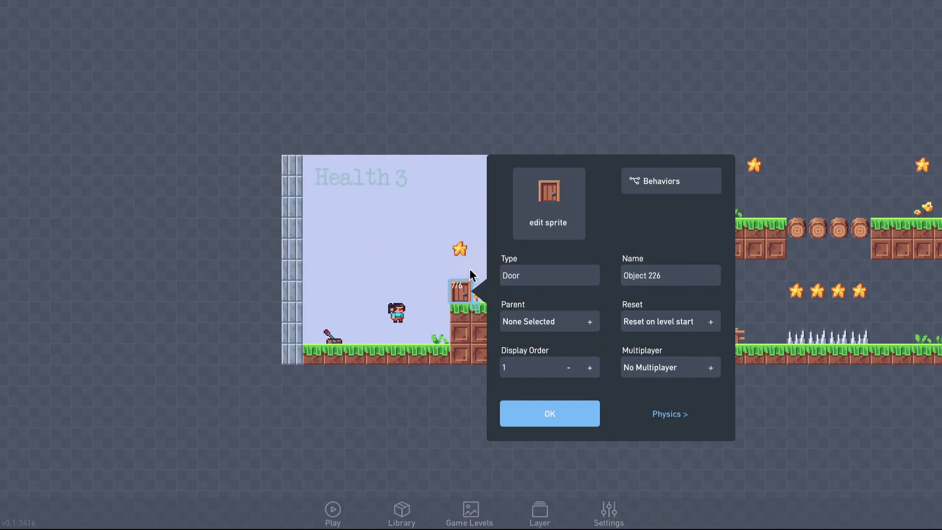
click(630, 193)
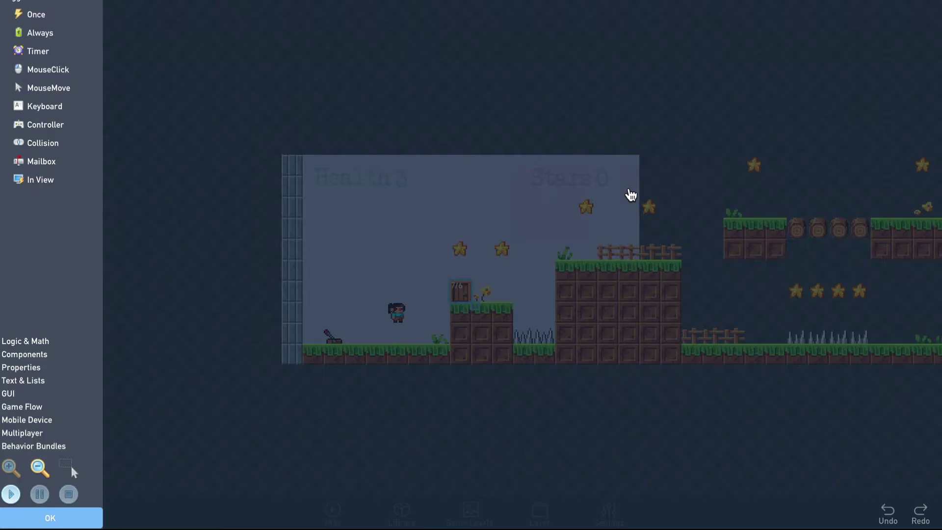
Add a Mailbox trigger listening for 'open' and place it at the top-left
click(56, 164)
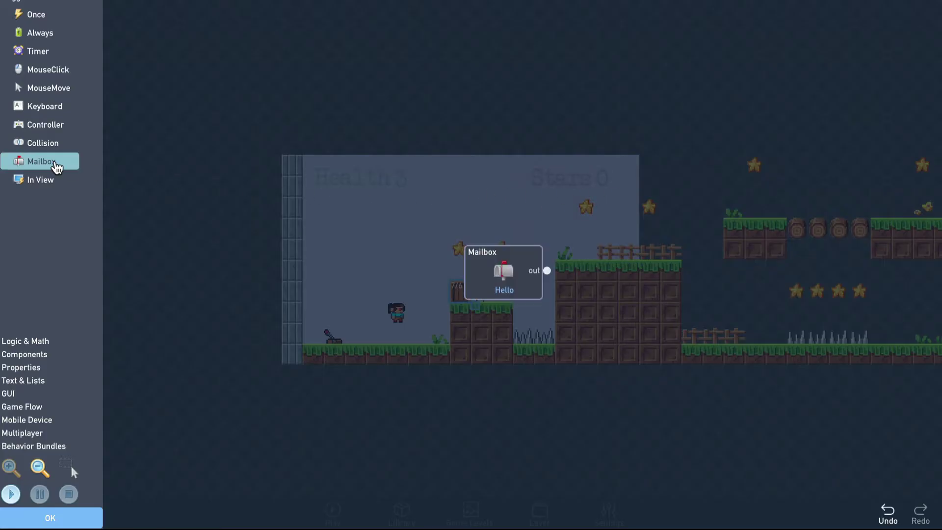
click(486, 269)
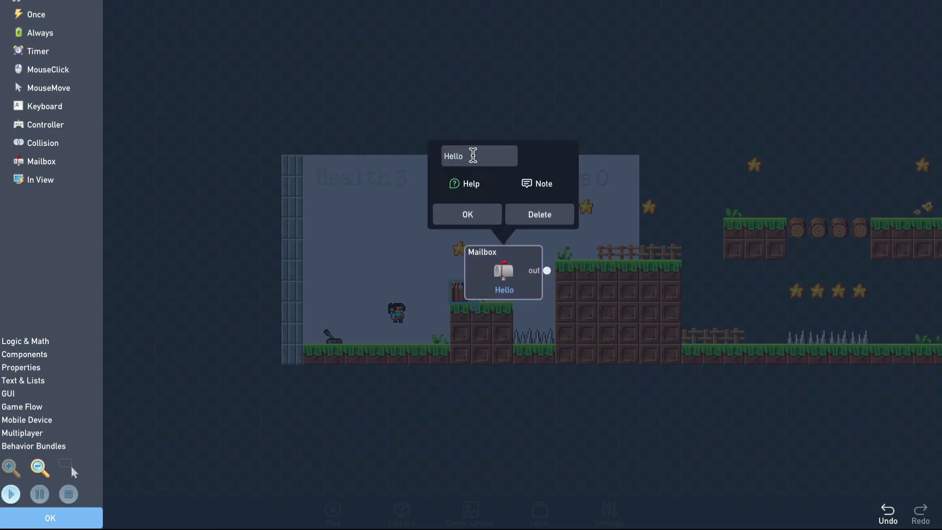
drag(473, 156, 447, 156)
text(open)
click(453, 215)
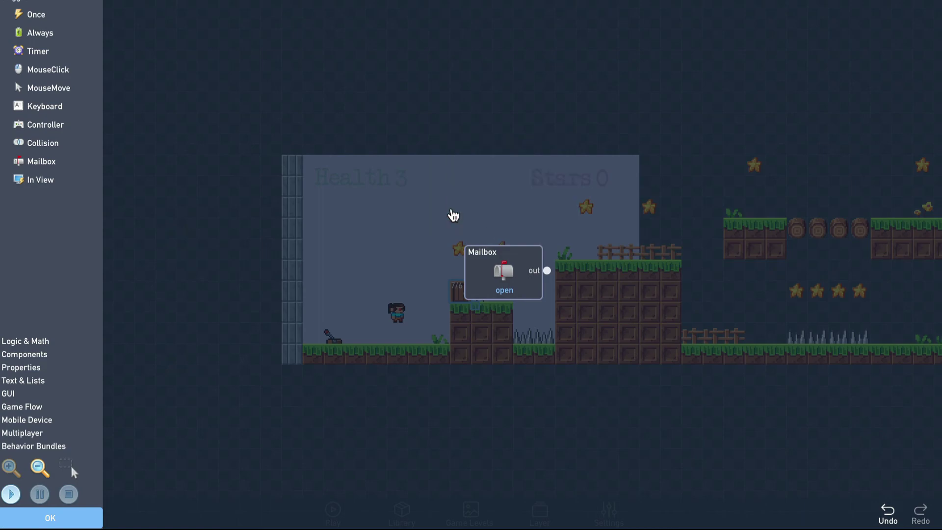
click(491, 256)
drag(494, 263, 316, 158)
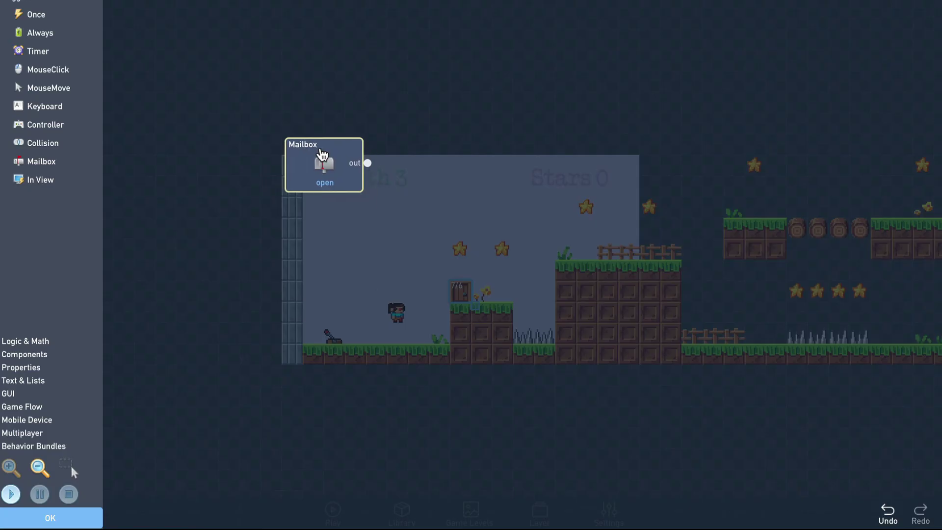
Add an Animation node playing 'open' beside the Mailbox, with the Mailbox output starting it
click(52, 367)
click(59, 156)
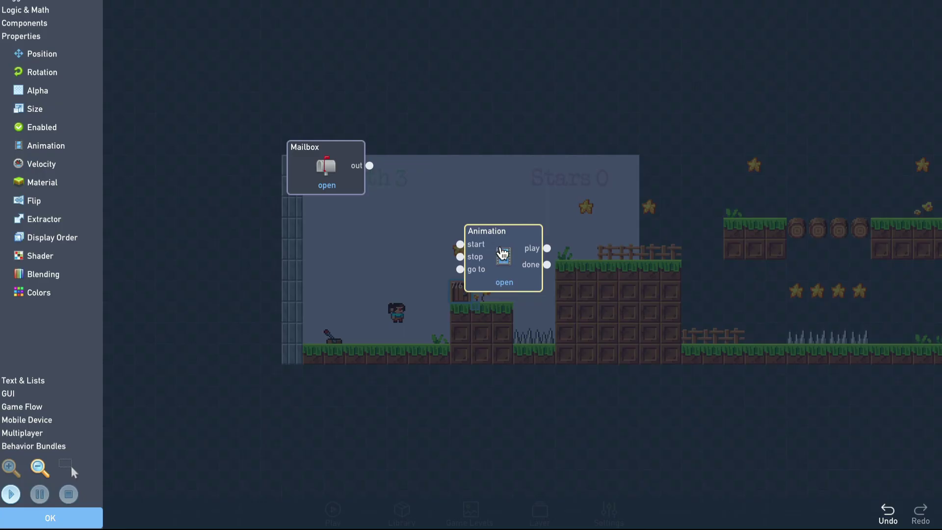
drag(524, 260, 526, 156)
click(526, 156)
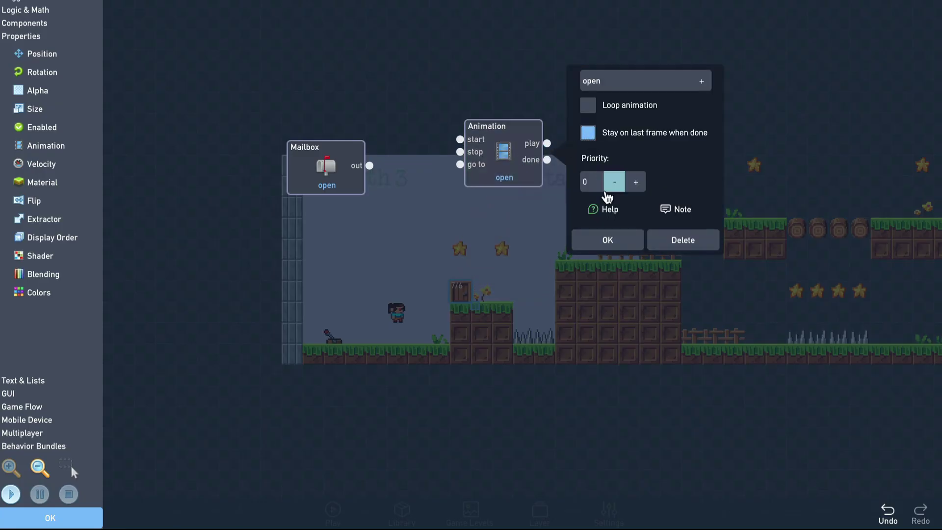
click(610, 240)
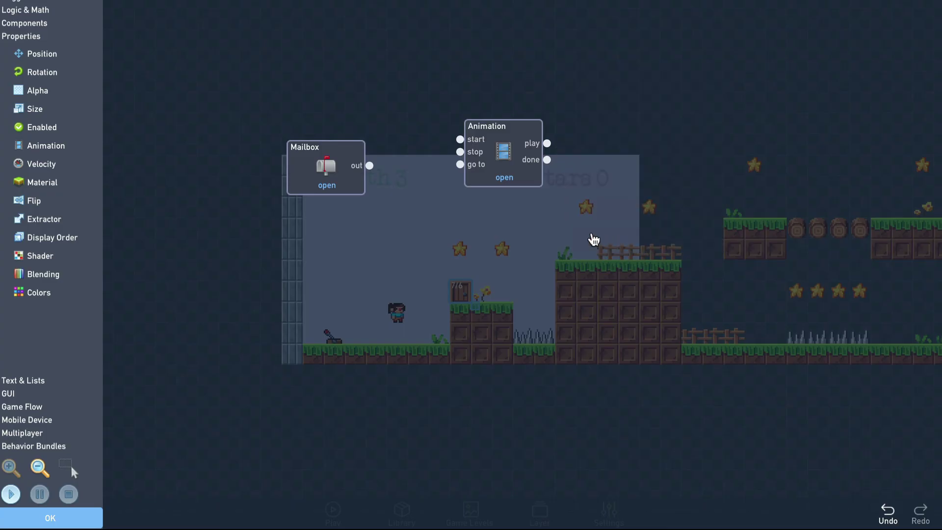
drag(369, 166, 461, 140)
click(11, 494)
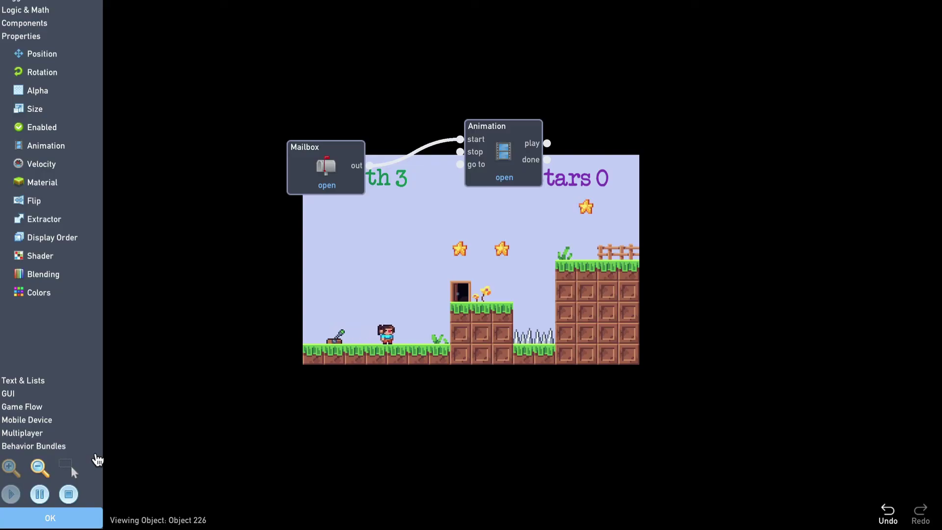
click(75, 496)
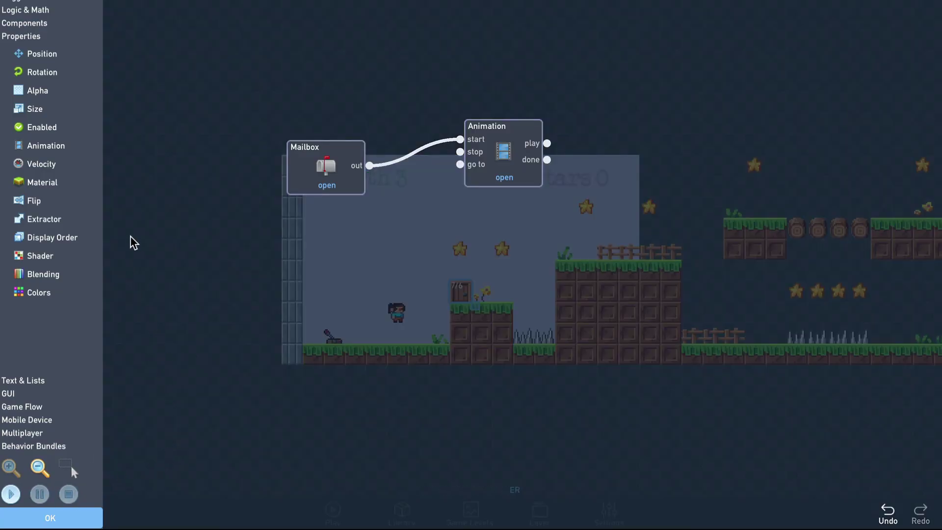
Add a Collision trigger detecting Player and place it below the Mailbox
click(40, 4)
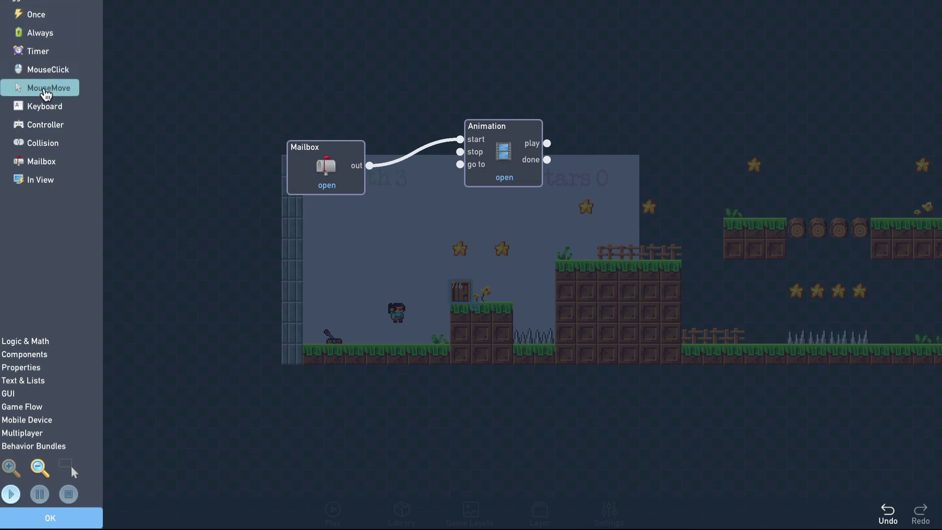
click(45, 143)
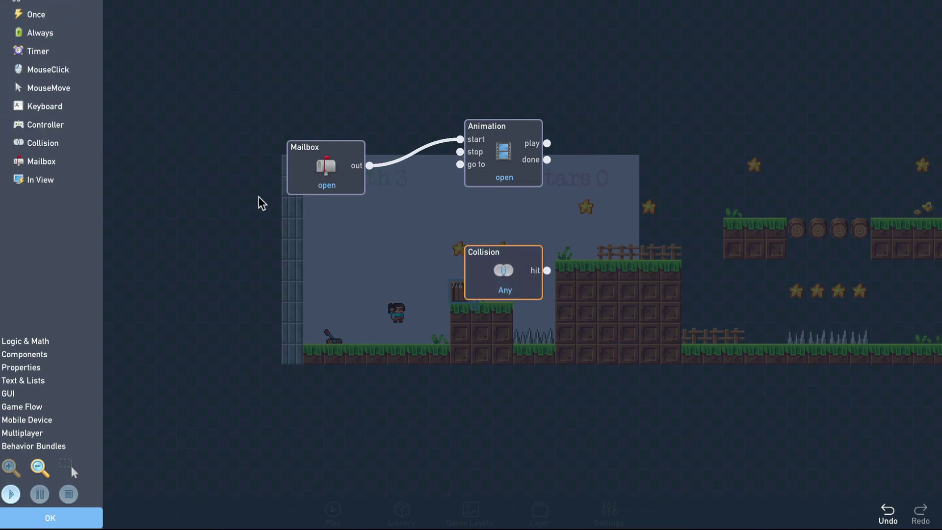
click(500, 270)
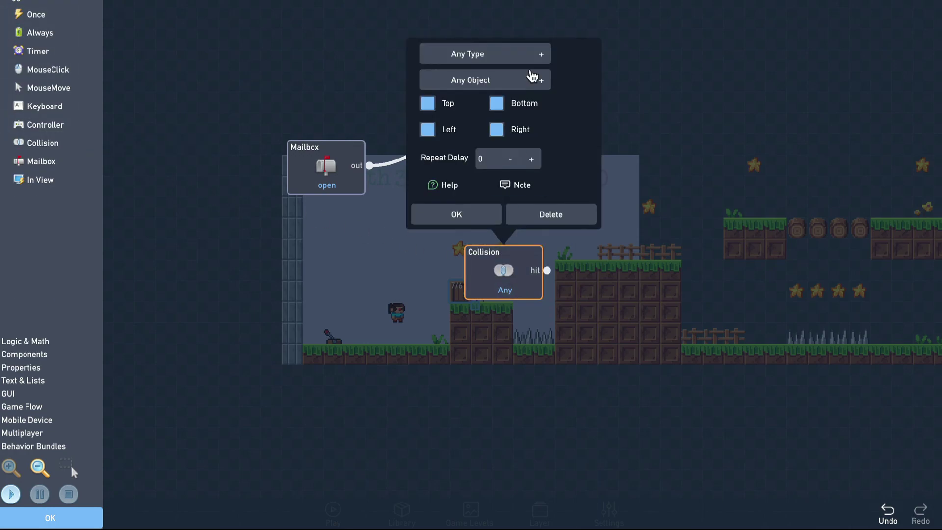
click(539, 55)
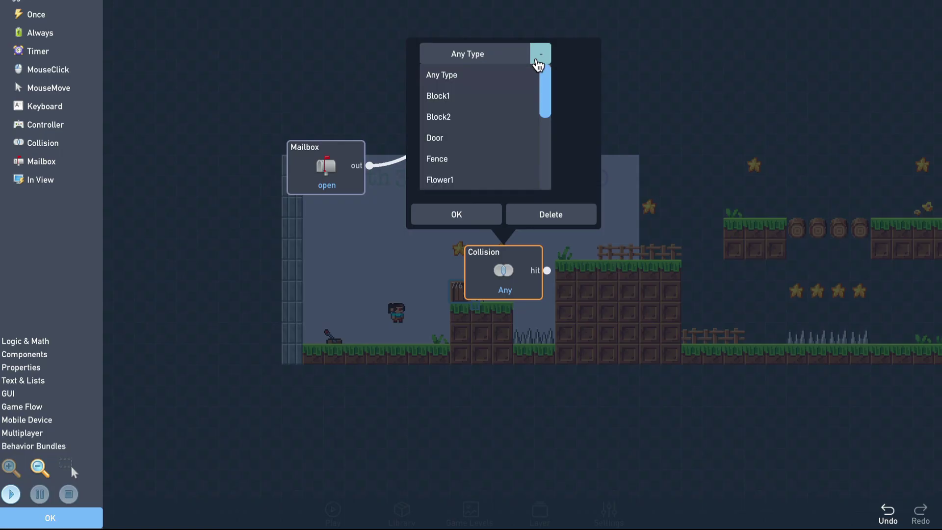
scroll(537, 73, down, 3)
click(508, 179)
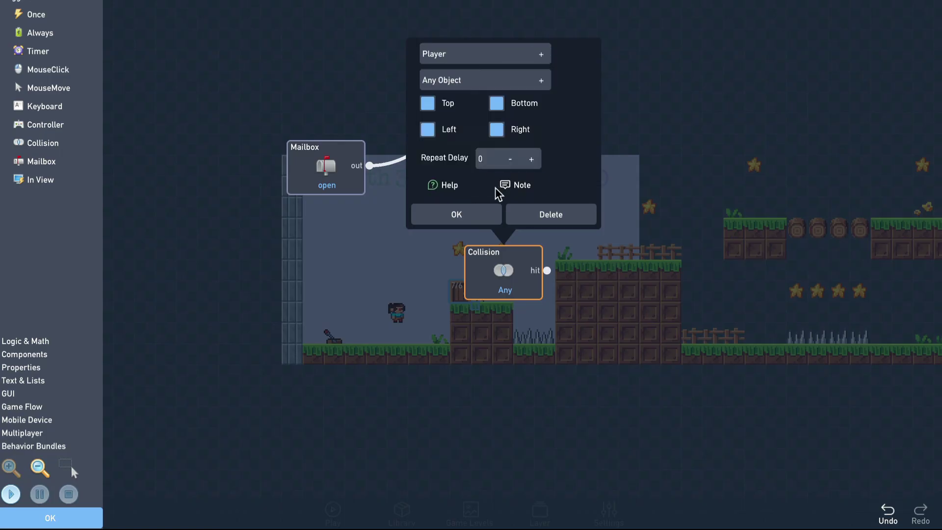
click(474, 217)
drag(513, 267, 339, 272)
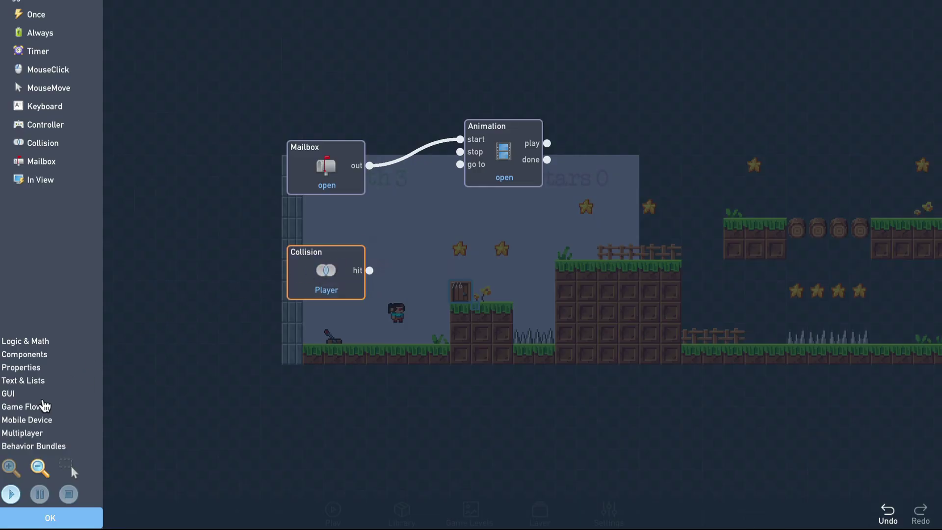
Add a LoadLevel node set to Level 2 and move it to the right
click(40, 406)
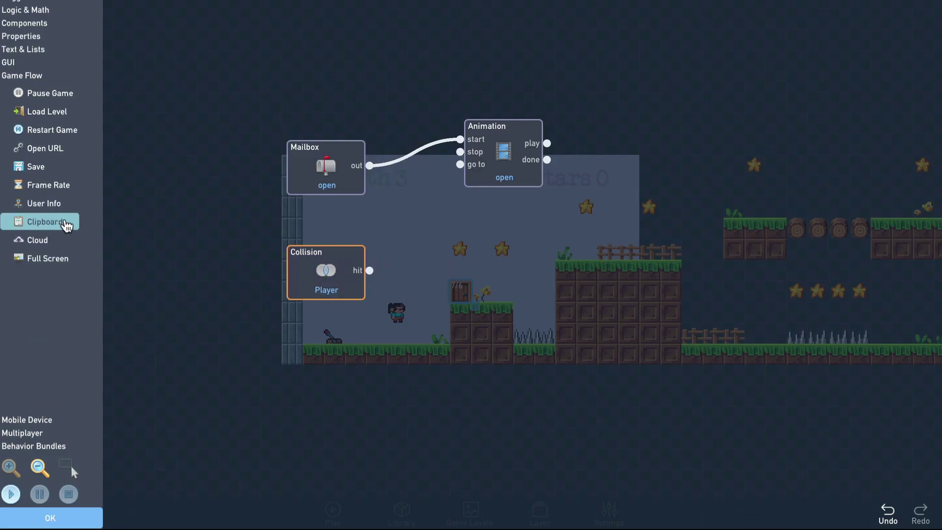
click(62, 113)
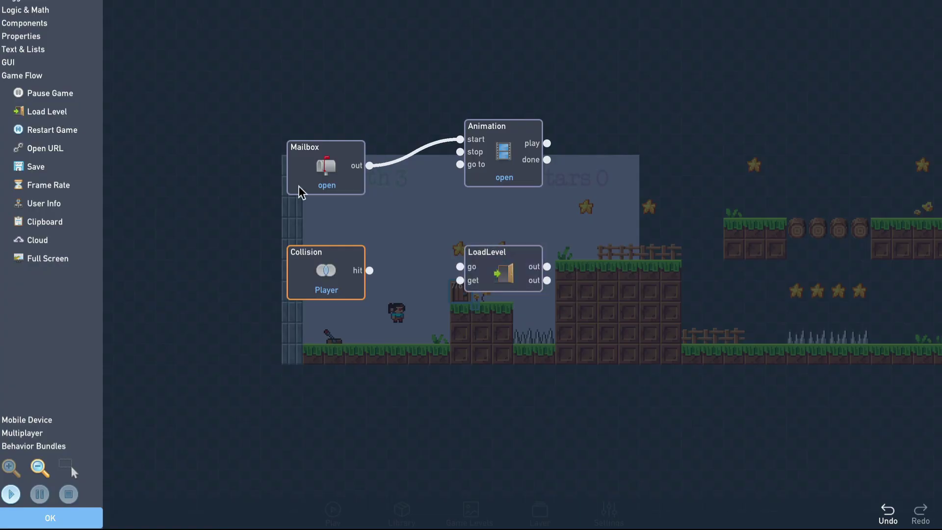
click(506, 272)
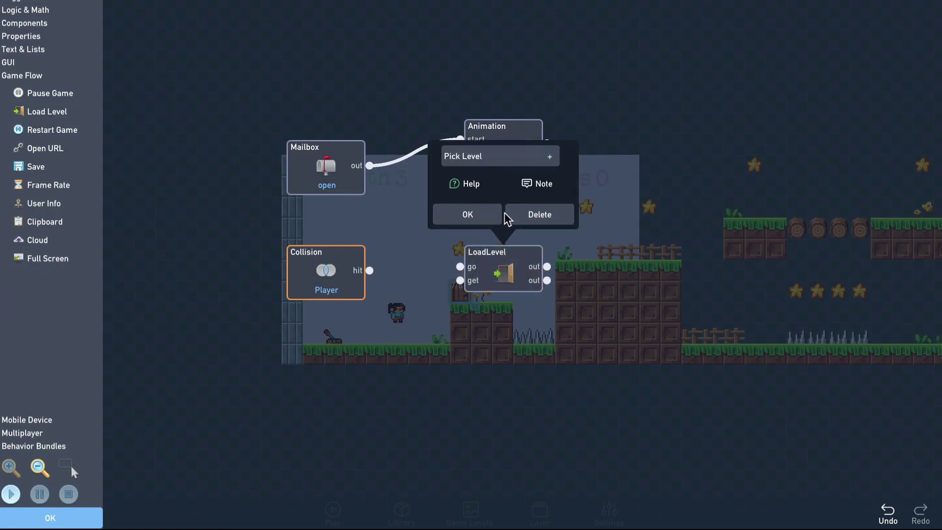
click(505, 161)
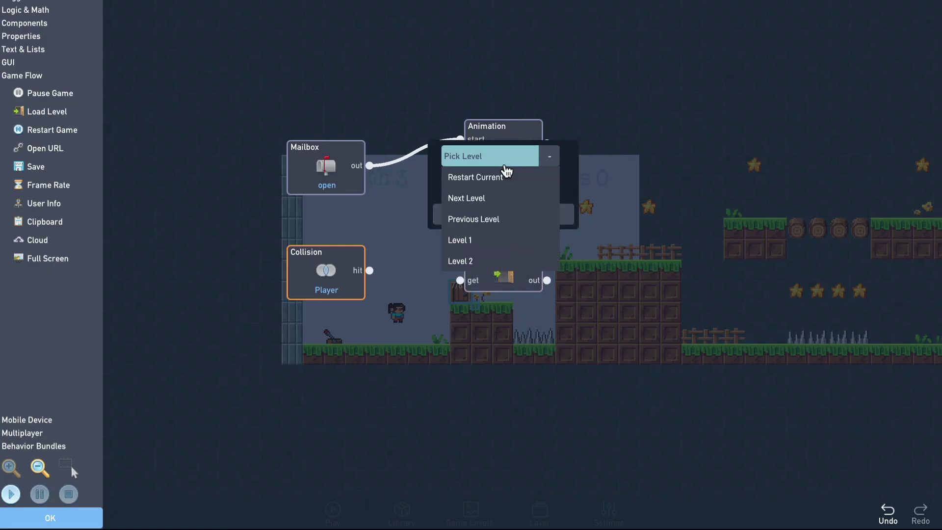
click(485, 261)
click(473, 216)
drag(509, 273, 652, 266)
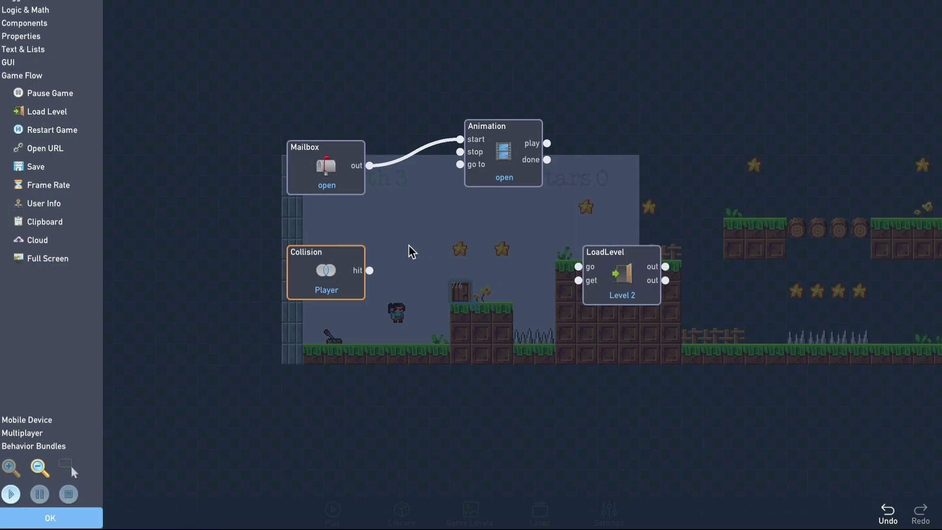
Add an off Switch wired Collision→Switch→LoadLevel, with the Mailbox turning it on
click(20, 10)
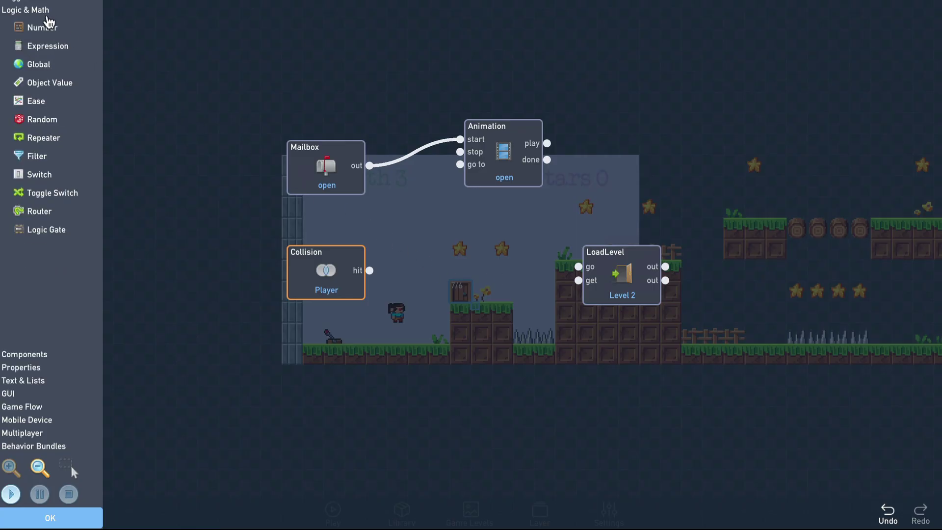
click(49, 177)
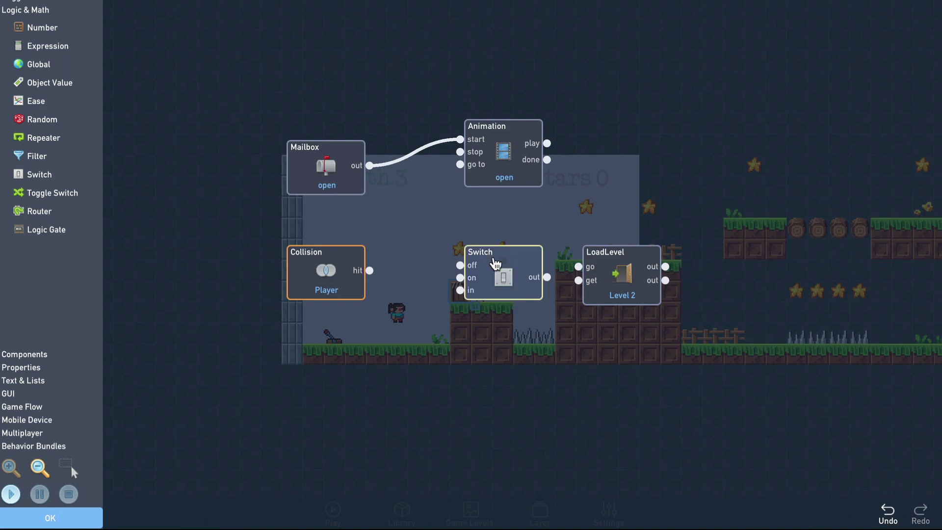
click(529, 283)
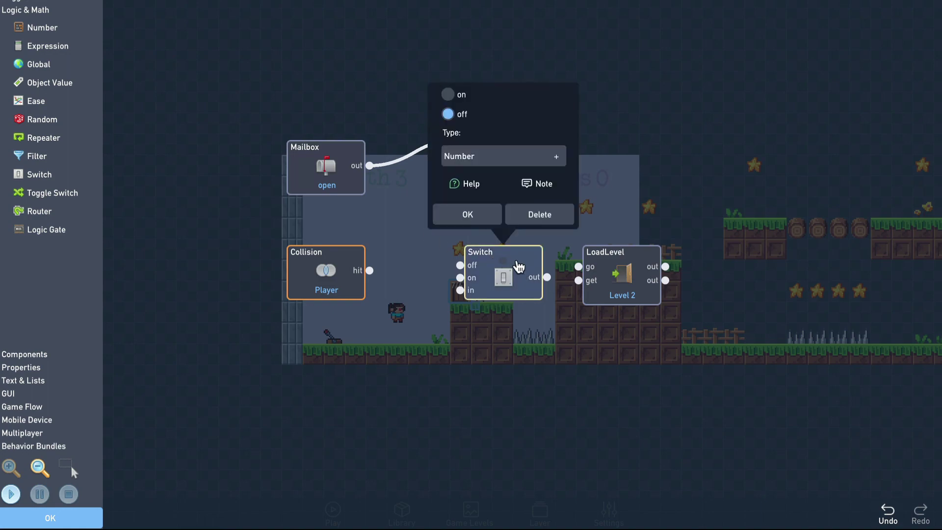
click(488, 221)
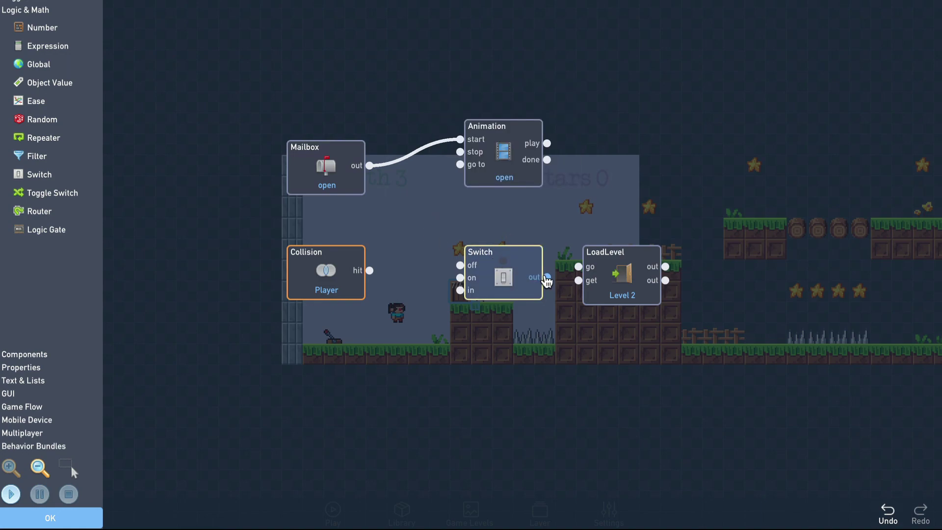
drag(546, 277, 579, 268)
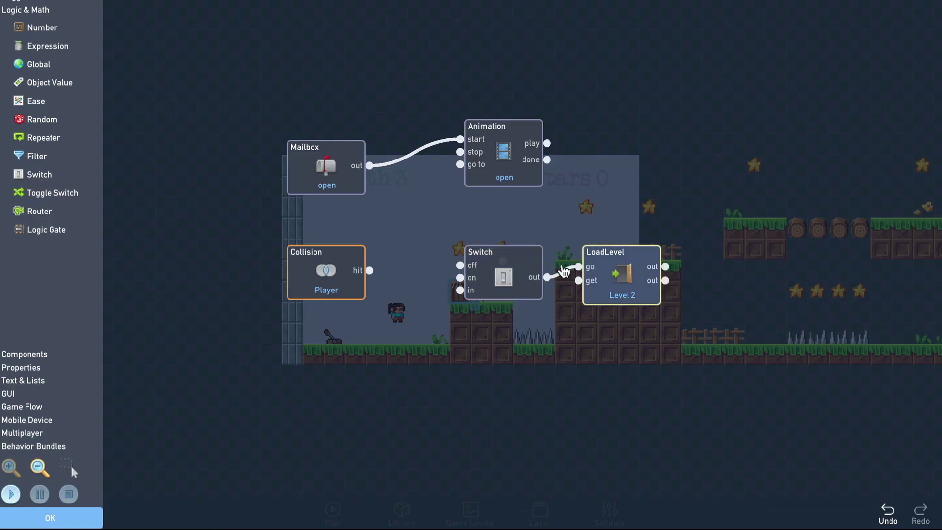
drag(370, 270, 460, 291)
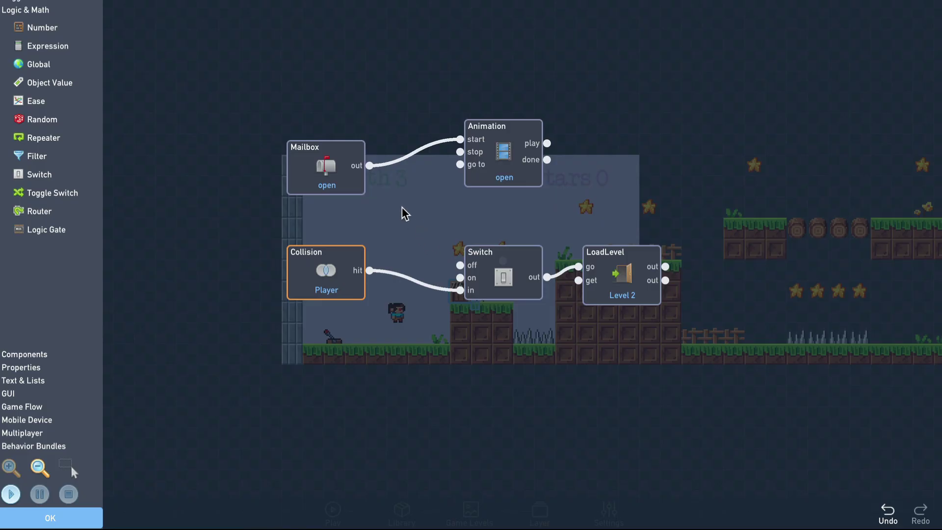
drag(389, 189, 461, 280)
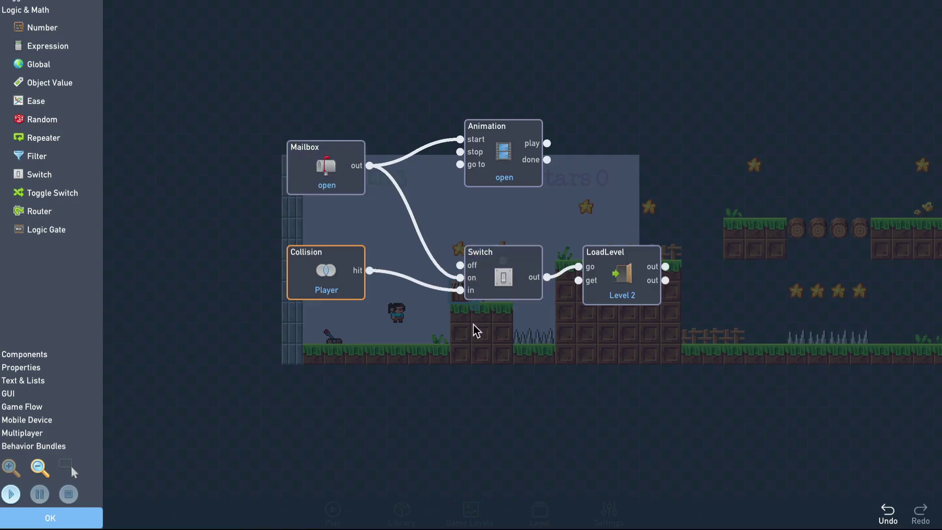